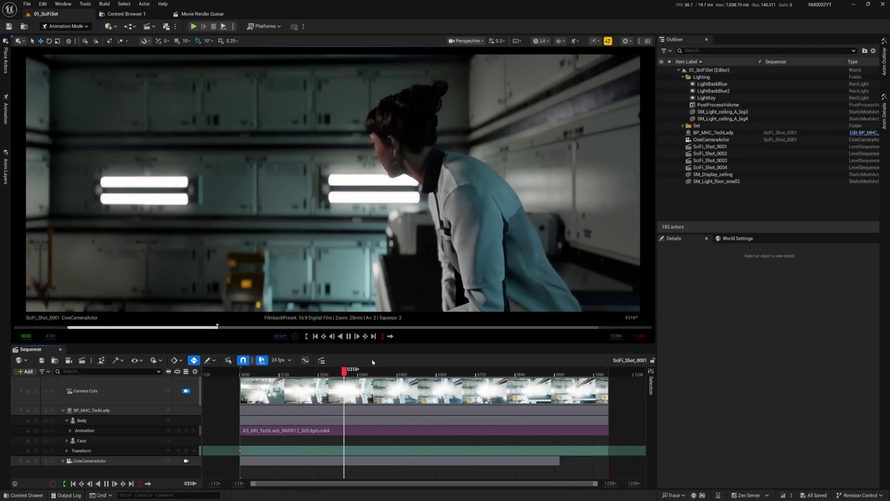
Step: Play SciFi_Shot_0001 from the start and scrub through about frames 73 to 109 to examine the character's sitting motion and hand placement
key(space)
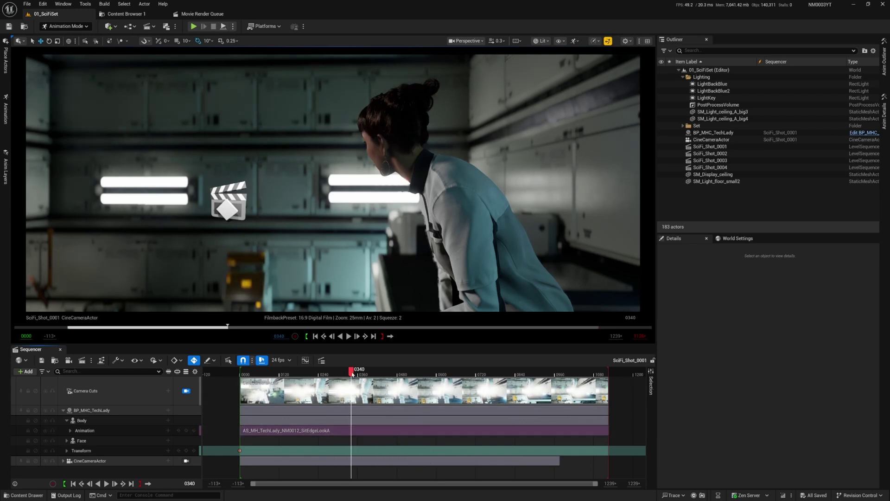
click(365, 374)
drag(377, 377, 301, 383)
key(Up)
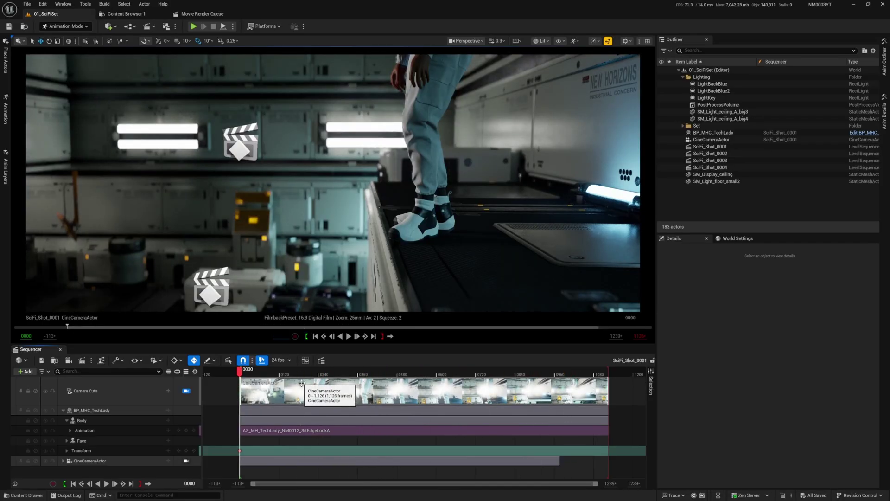
key(space)
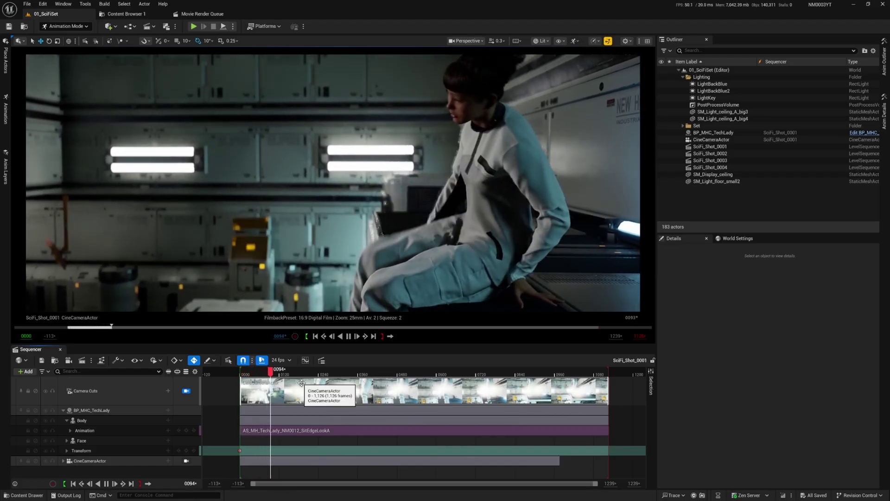
click(276, 375)
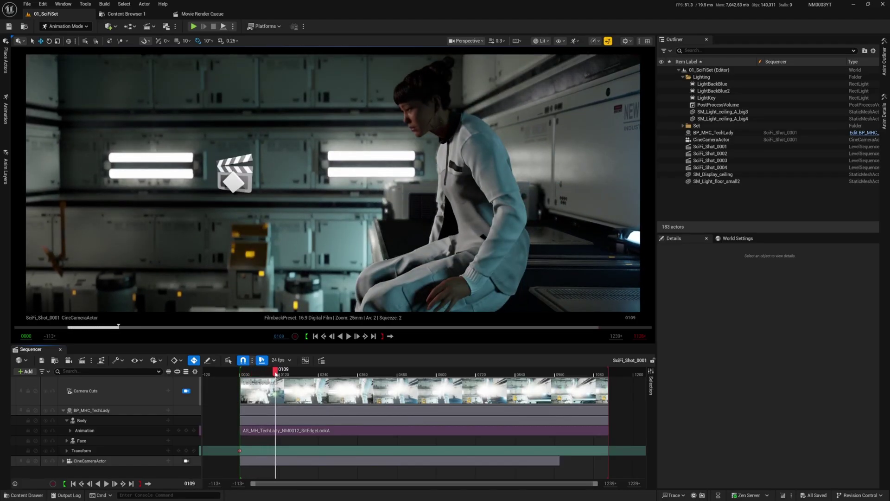
drag(275, 374, 264, 375)
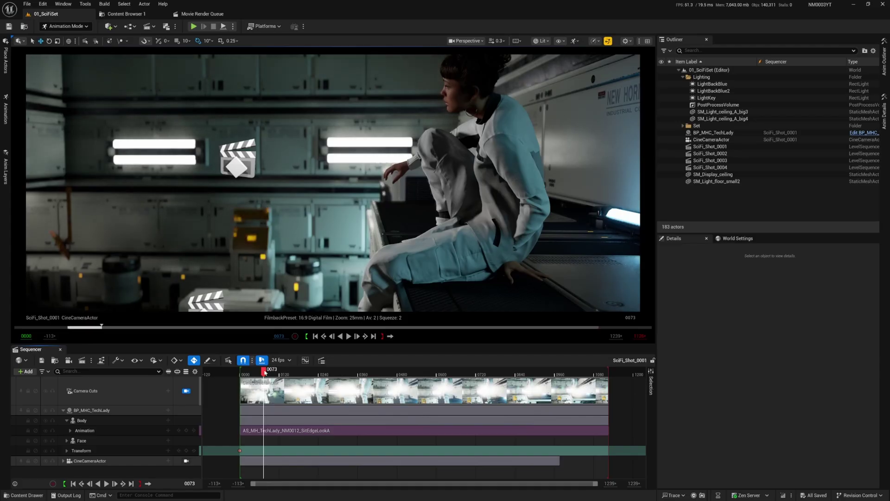
mouse_move(266, 372)
mouse_down()
mouse_move(280, 372)
mouse_move(265, 374)
mouse_up()
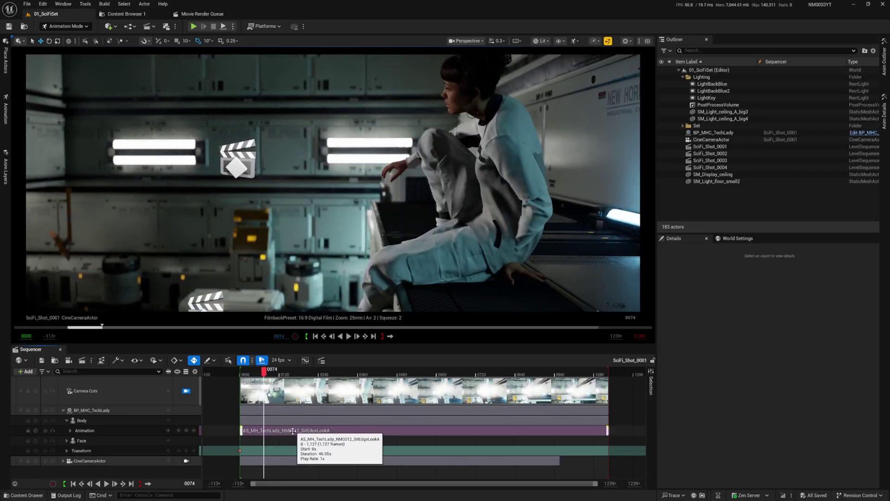
mouse_move(267, 374)
mouse_down()
mouse_move(284, 373)
mouse_move(268, 374)
mouse_up()
Step: Add the MetaHuman_ControlRig as a layered control rig track on the character's Body at frame 88
click(168, 421)
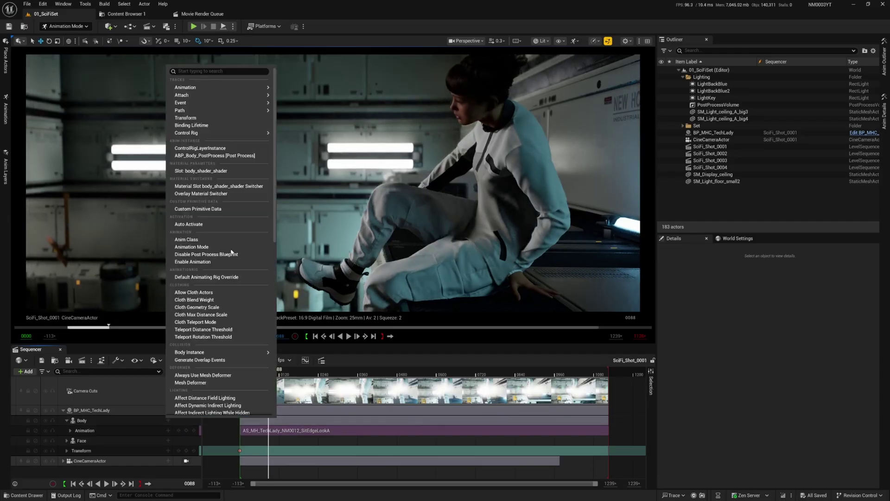
mouse_move(214, 137)
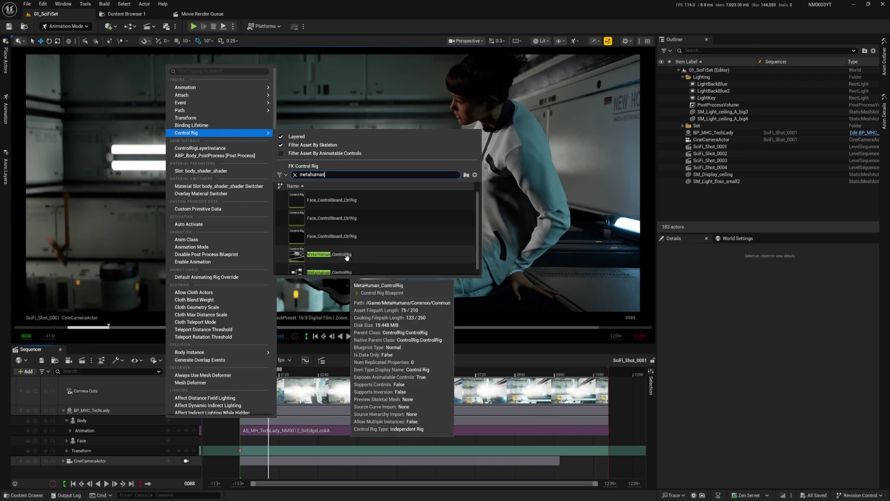
click(346, 254)
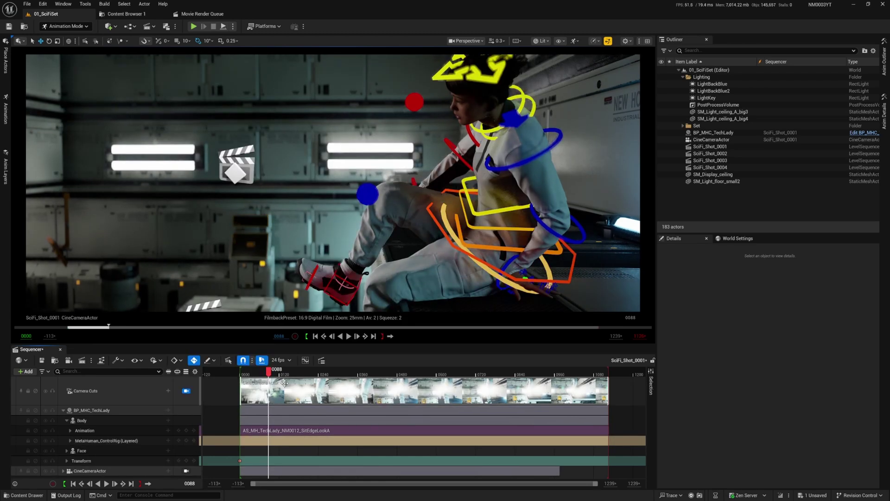
Step: Enable arm_l_fk_ik_switch and arm_r_fk_ik_switch under global_ctrl at frame 63, and save the sequence
drag(284, 384, 250, 376)
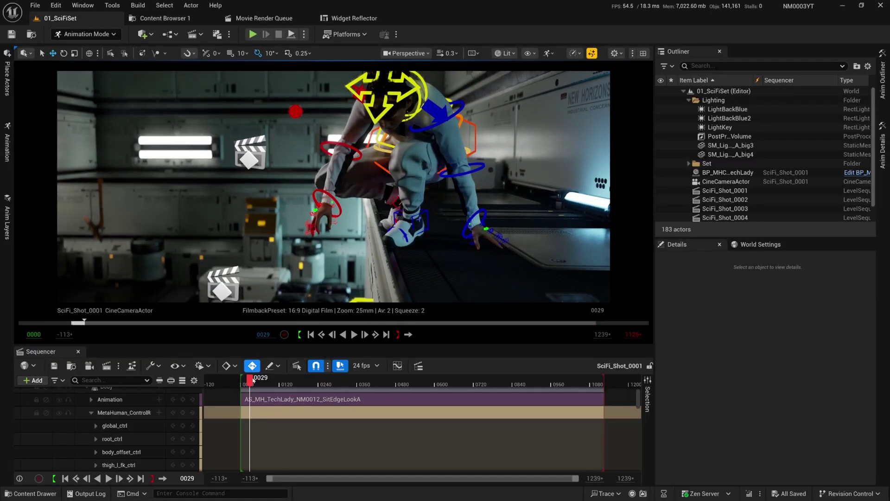
mouse_move(253, 381)
mouse_down()
mouse_move(297, 377)
mouse_move(261, 377)
mouse_up()
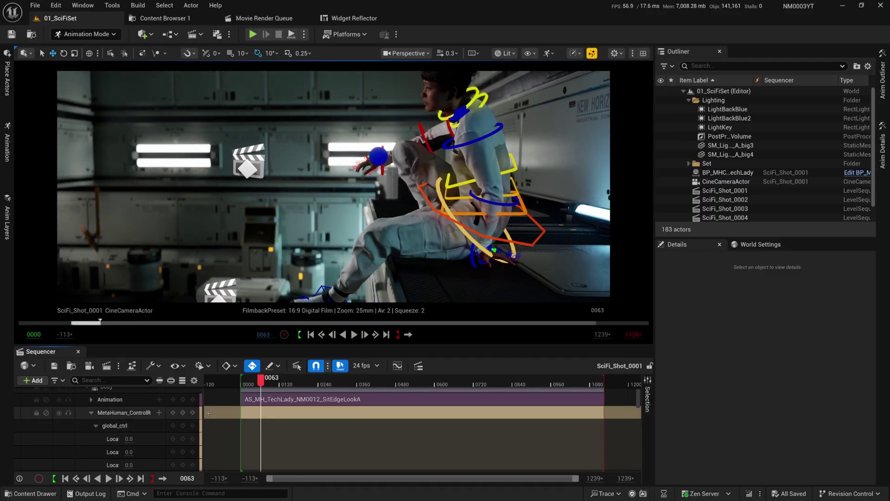
drag(204, 414, 247, 414)
scroll(184, 437, down, 2)
scroll(184, 437, down, 6)
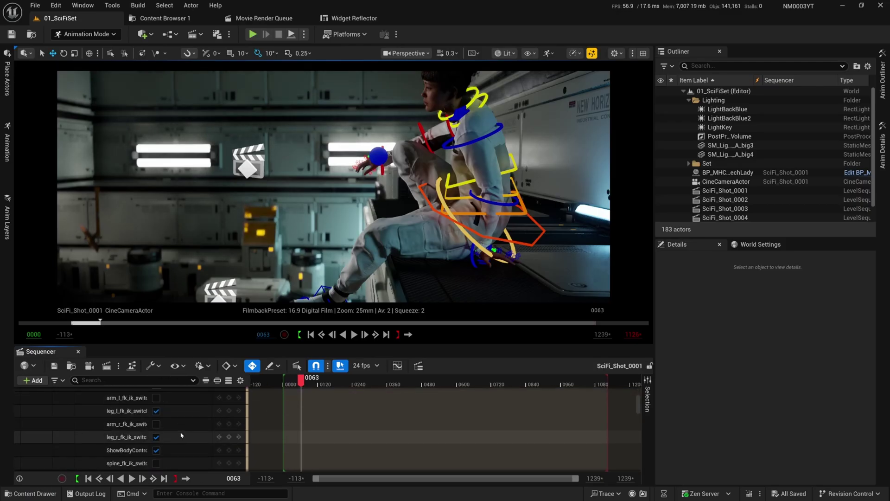
click(156, 438)
click(157, 411)
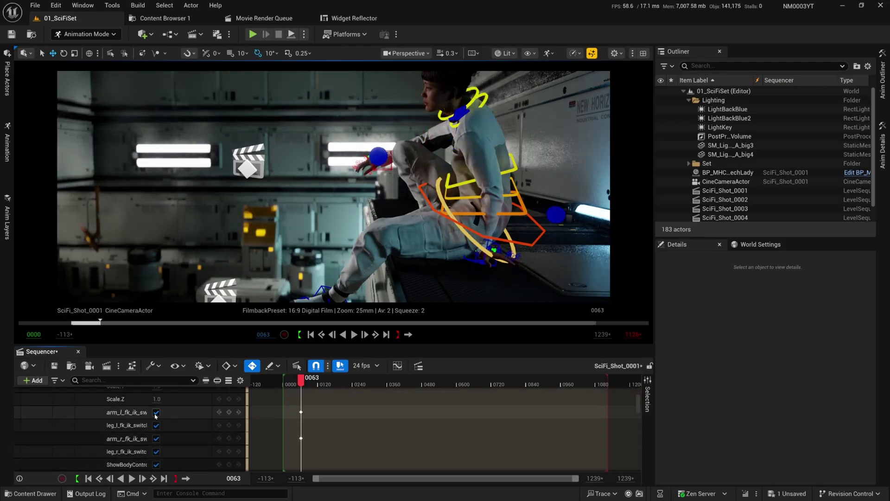
key(ctrl+s)
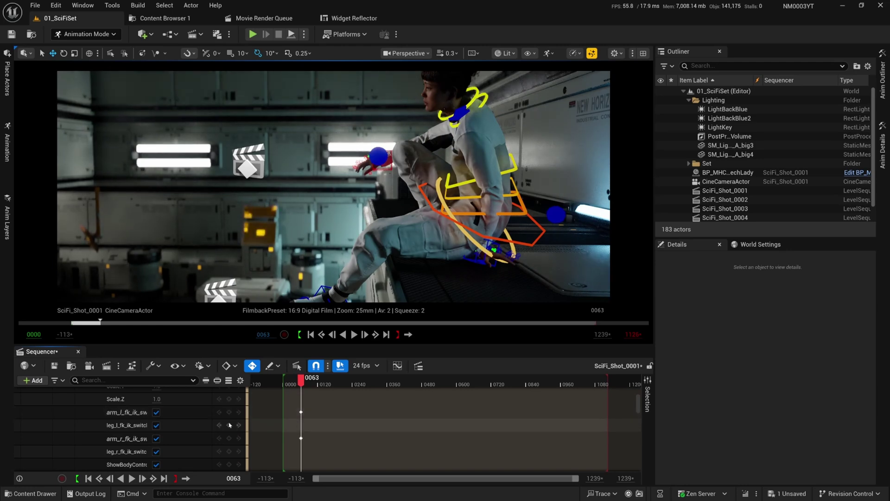
scroll(188, 428, up, 3)
scroll(189, 428, up, 5)
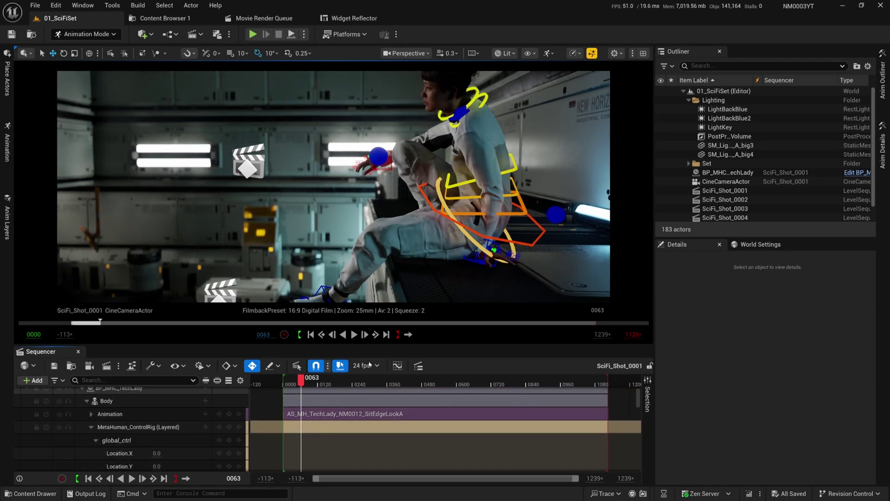
click(95, 441)
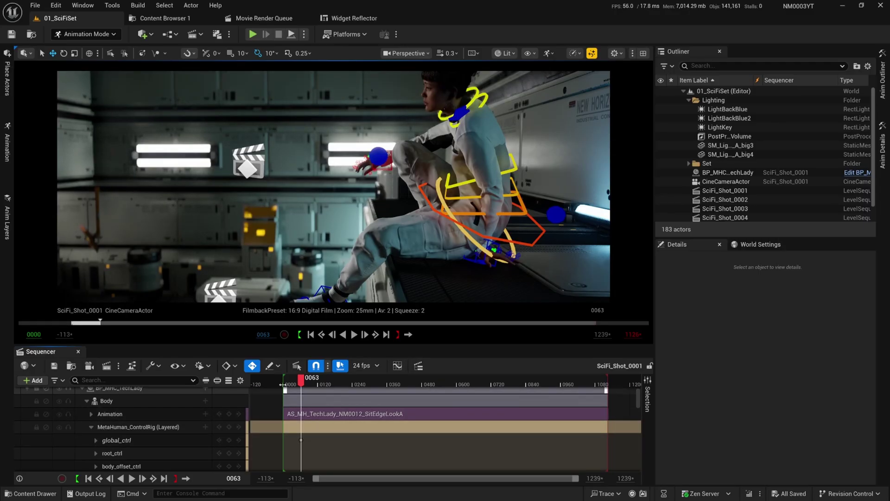
Step: Try moving hand_l_ik_ctrl down onto the bench at frame 69, check the pose at frame 80, and undo the edits
mouse_move(301, 387)
mouse_down()
mouse_move(320, 392)
mouse_move(296, 400)
mouse_up()
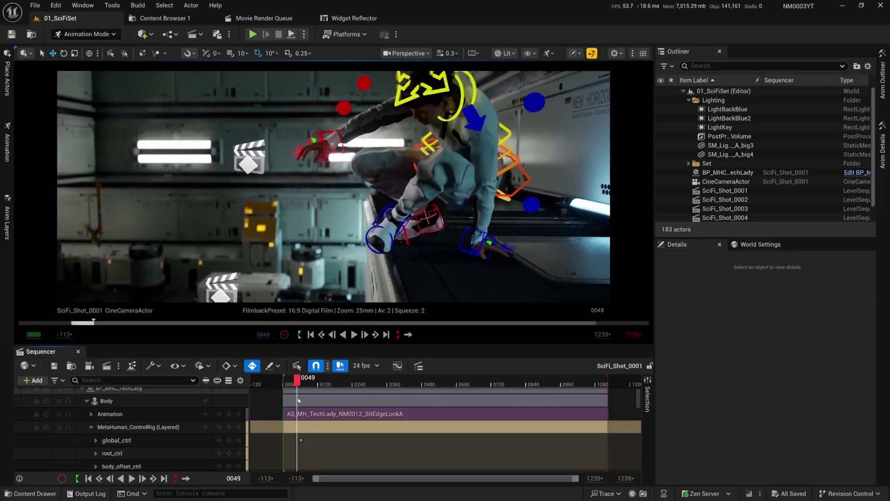
drag(299, 401, 304, 401)
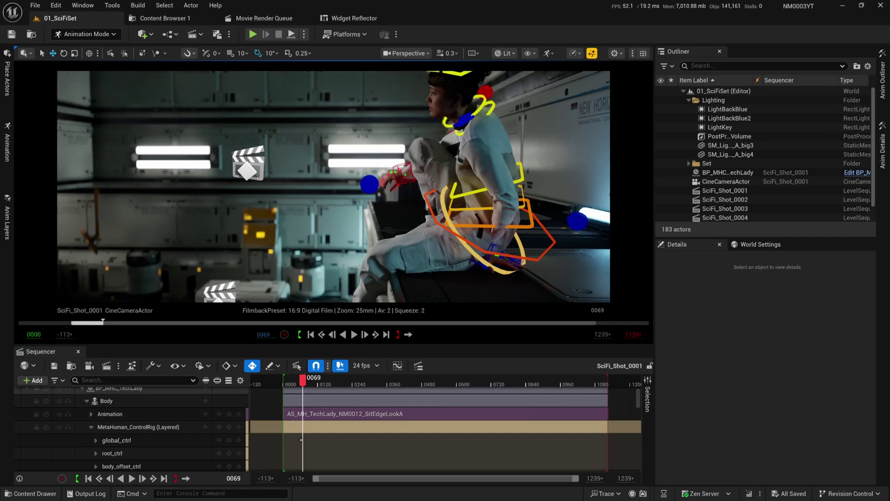
click(489, 259)
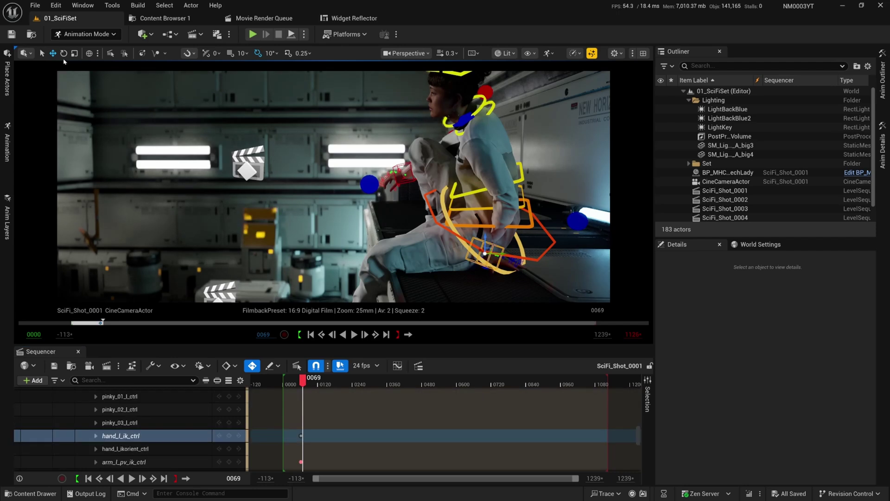
click(90, 54)
mouse_move(485, 253)
mouse_down()
mouse_move(497, 220)
mouse_move(495, 260)
mouse_up()
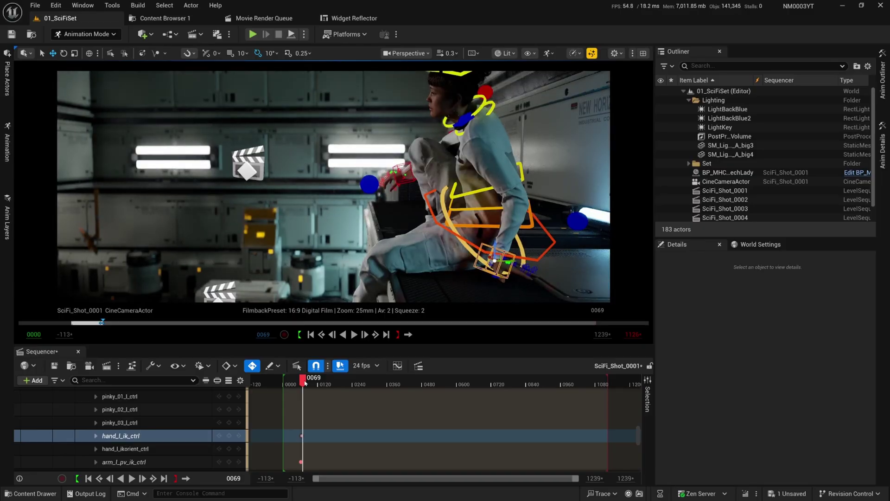
mouse_move(305, 382)
mouse_down()
mouse_move(292, 386)
mouse_move(307, 386)
mouse_up()
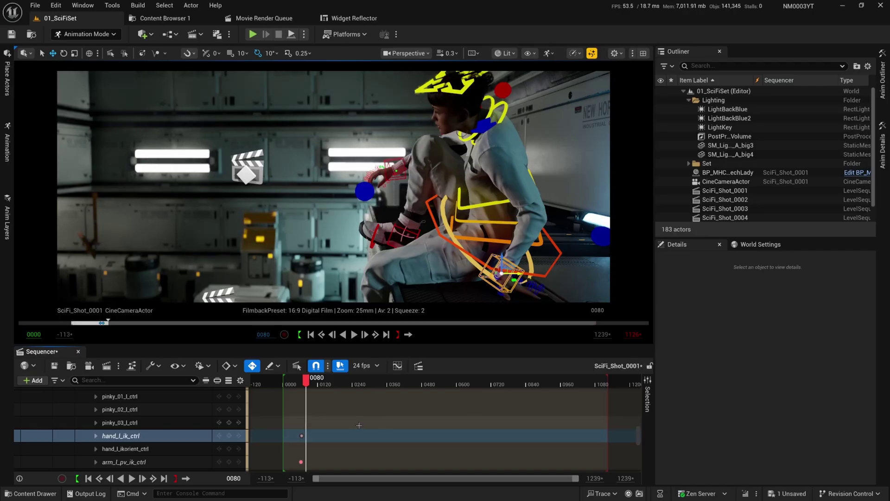
key(ctrl+z)
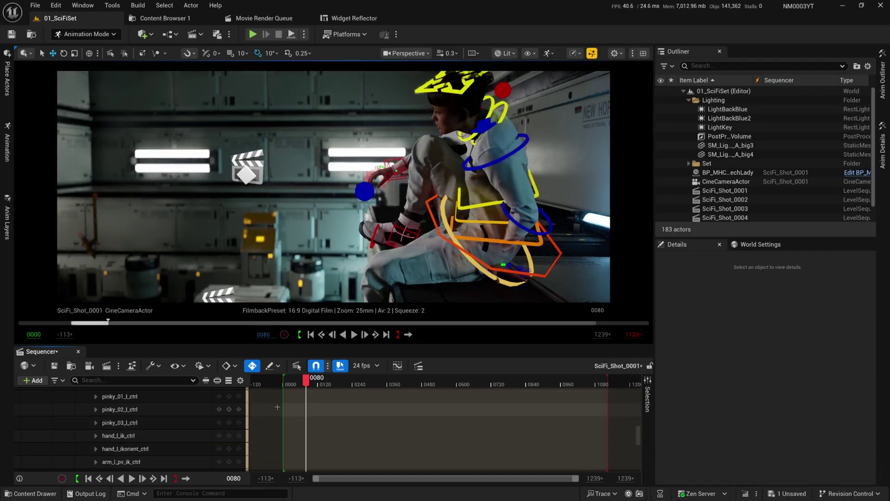
Step: Delete the arm_r_fk_ik_switch key at frame 63 and save the sequence
mouse_move(304, 384)
mouse_down()
mouse_move(285, 389)
mouse_move(301, 389)
mouse_up()
scroll(640, 418, up, 10)
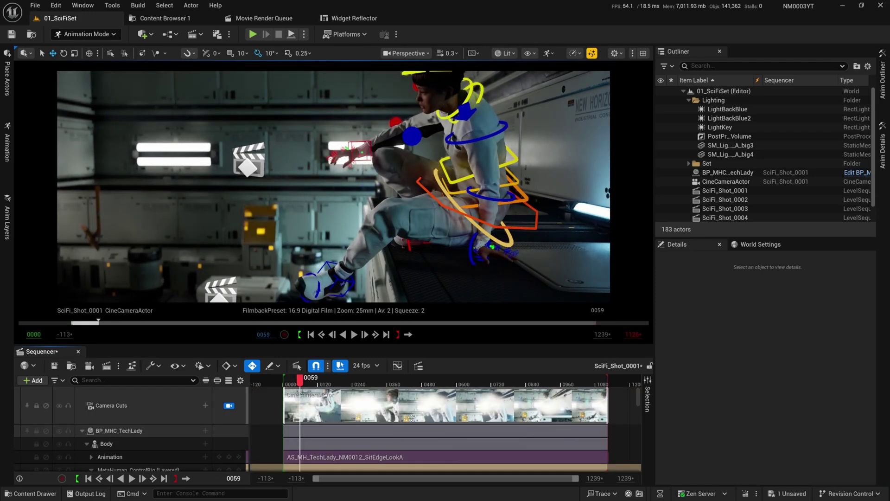
scroll(245, 425, down, 3)
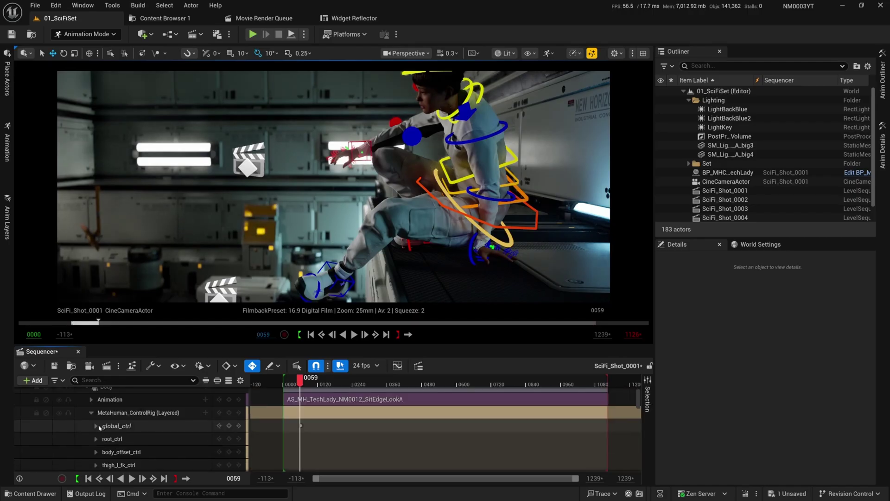
scroll(207, 435, down, 15)
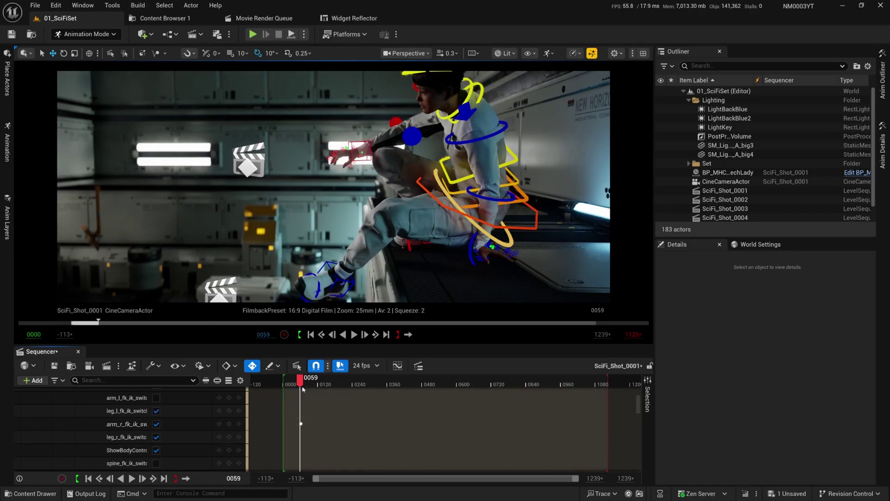
mouse_move(301, 389)
mouse_down()
mouse_move(311, 387)
mouse_move(301, 387)
mouse_up()
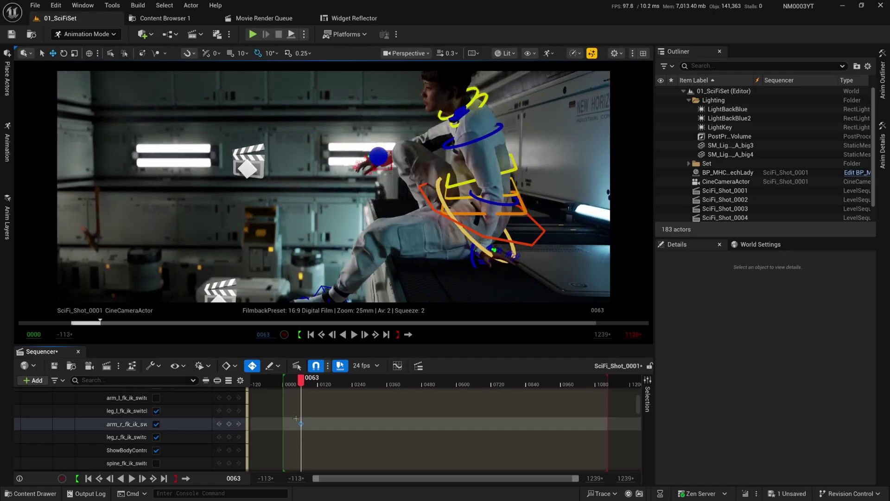
key(ctrl+s)
Step: Key leg_l_fk_ik_switch as enabled at frame 63 and enable arm_l_fk_ik_switch on the same frame
scroll(192, 423, up, 5)
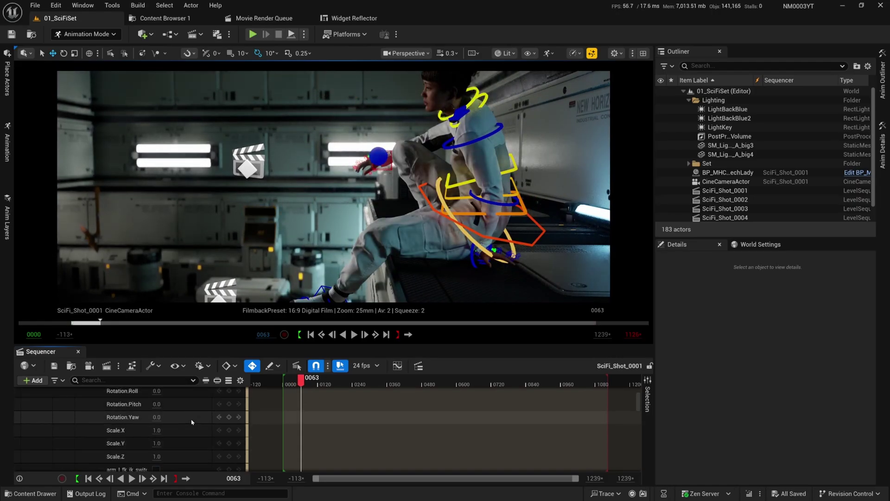
scroll(185, 424, down, 3)
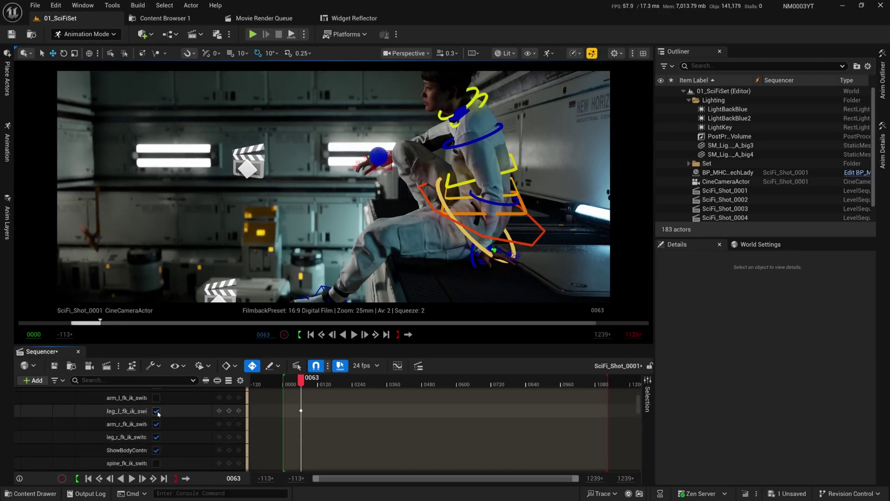
click(156, 411)
click(156, 399)
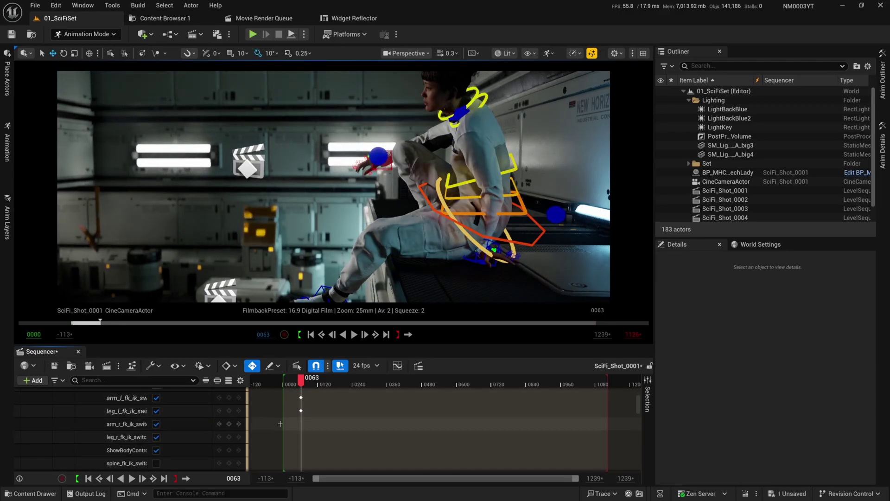
Step: Key all global_ctrl channels of the MetaHuman_ControlRig at frame 63, and save the sequence
scroll(207, 432, up, 10)
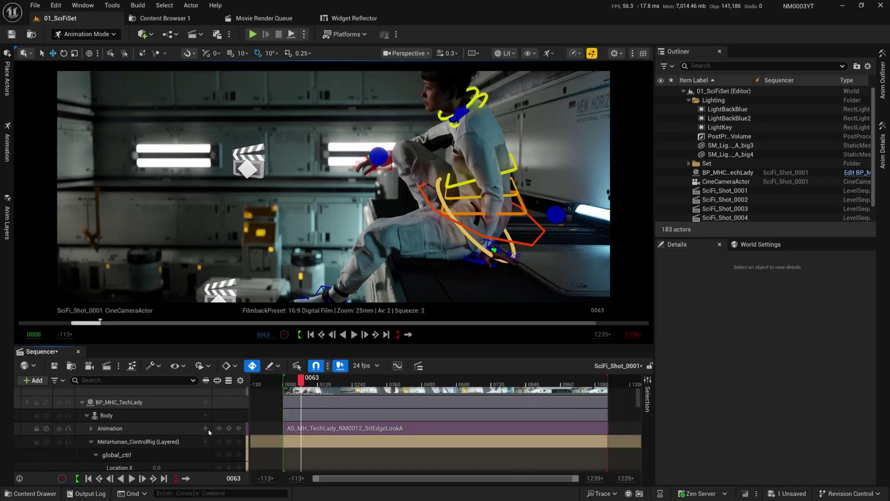
click(229, 441)
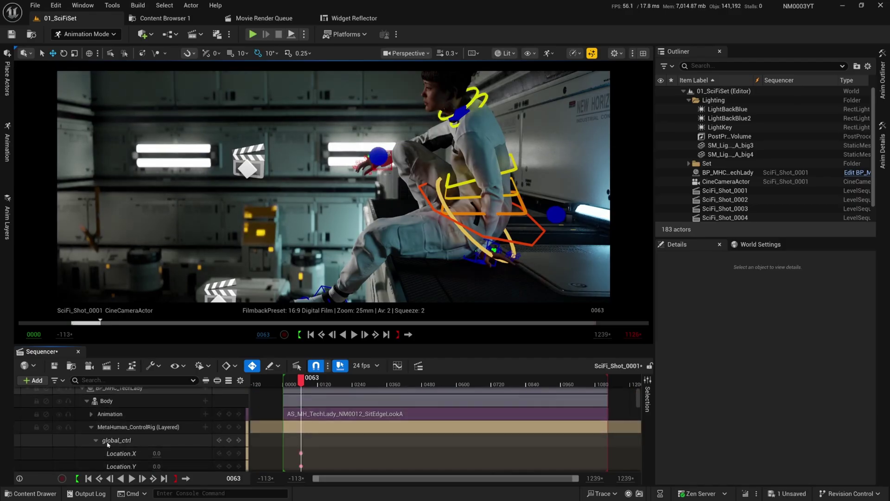
key(ctrl+s)
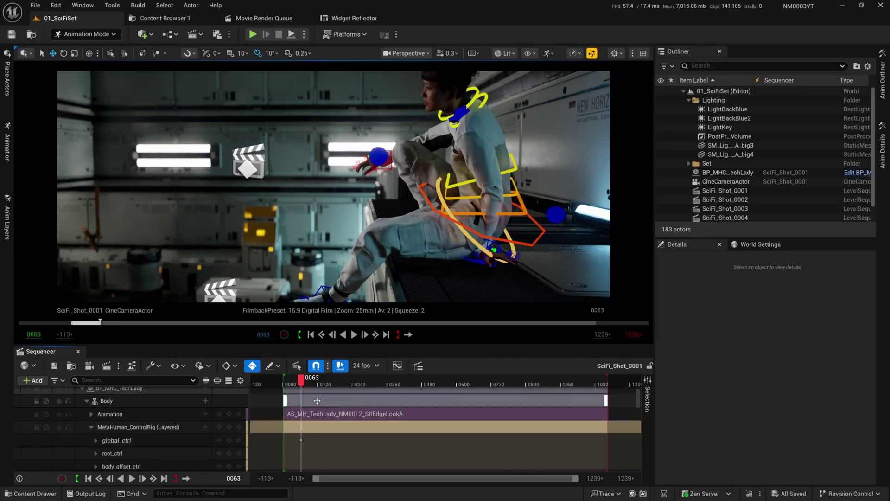
mouse_move(301, 384)
mouse_down()
mouse_move(296, 389)
mouse_move(315, 394)
mouse_move(301, 395)
mouse_up()
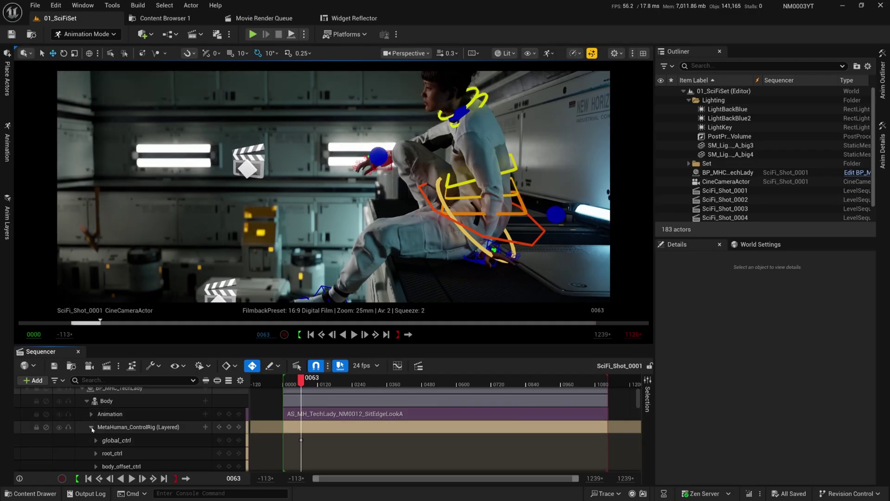
double_click(117, 432)
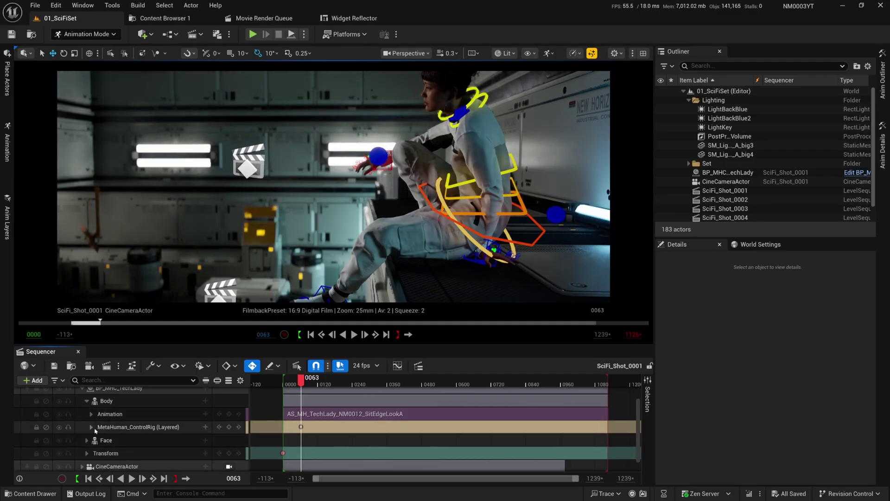
click(92, 428)
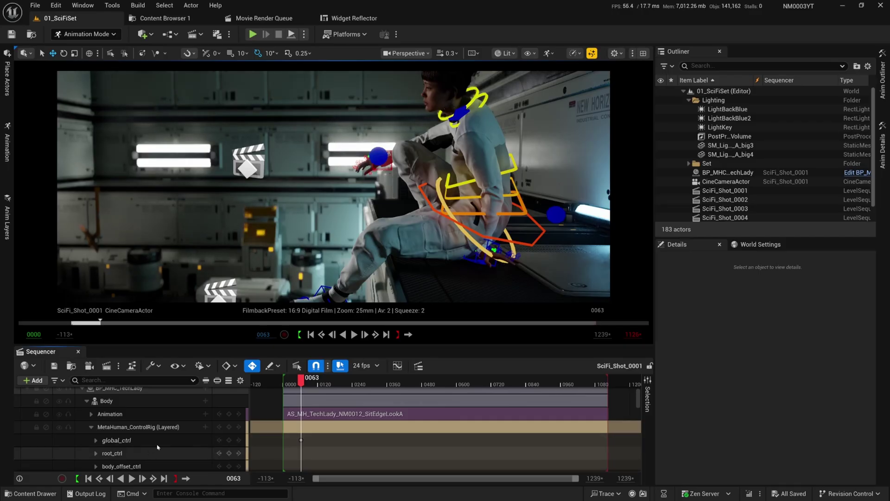
Step: Delete the frame-63 keys on arm_l_pv_ik_ctrl and the controls listed below it, keeping the hand_l_ik_ctrl key, and save the sequence
click(488, 245)
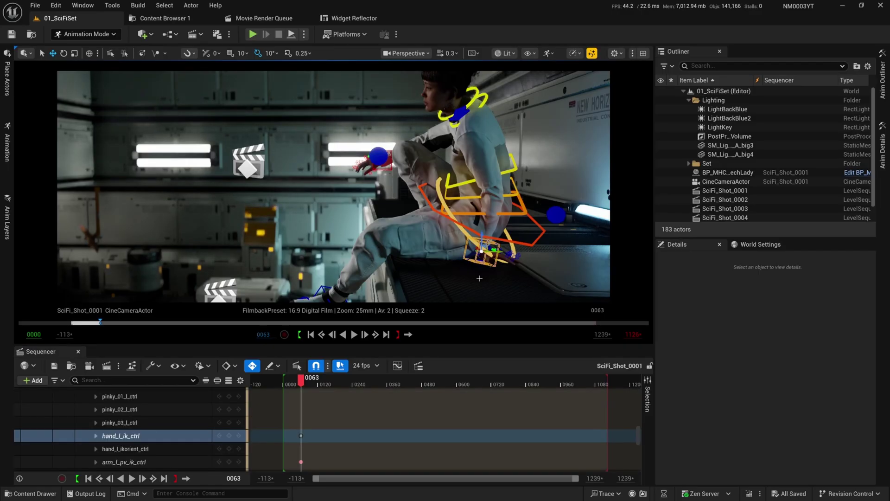
drag(301, 387, 293, 462)
scroll(361, 460, down, 3)
key(Delete)
scroll(327, 426, down, 8)
key(ctrl+s)
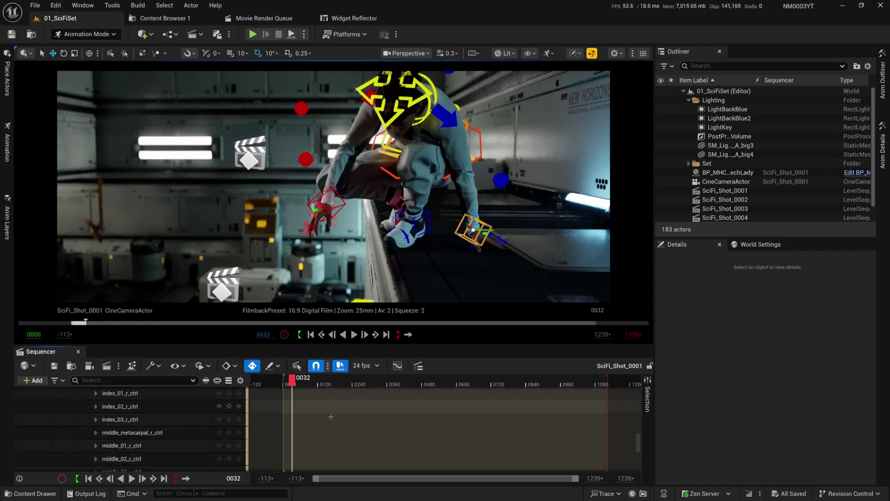
Step: Delete the leftover frame-63 keys on the right-side controls further down the control rig, and save the sequence
scroll(330, 416, down, 2)
drag(324, 434, 291, 396)
key(Delete)
scroll(306, 409, down, 5)
key(ctrl+s)
scroll(314, 414, up, 3)
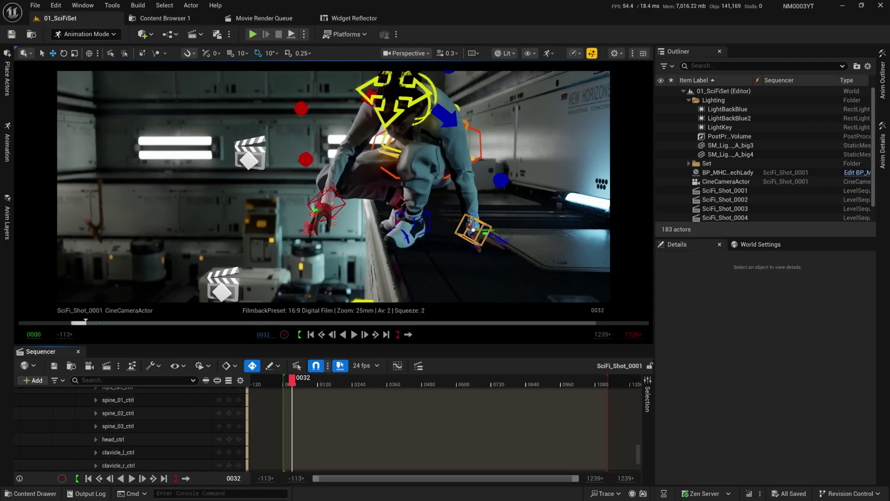
Step: Key hand_l_ik_ctrl at frame 22, delete its frame-63 key, and save the sequence
click(473, 230)
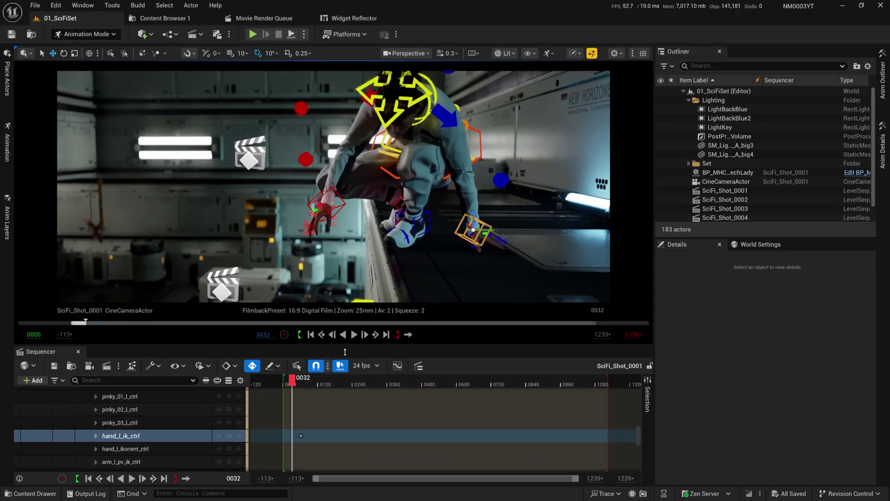
mouse_move(293, 381)
mouse_down()
mouse_move(258, 381)
mouse_move(356, 398)
mouse_move(295, 394)
mouse_up()
ctrl+scroll(298, 413, up, 5)
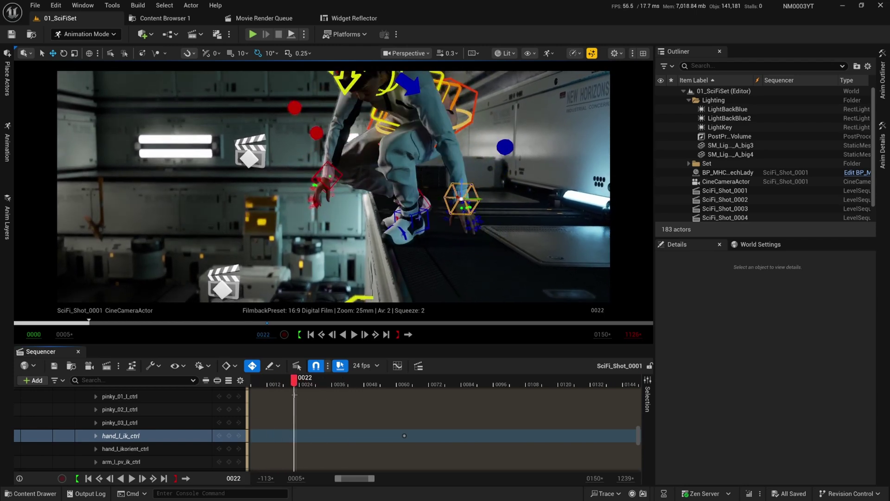
click(228, 436)
drag(393, 431, 417, 441)
key(ctrl+s)
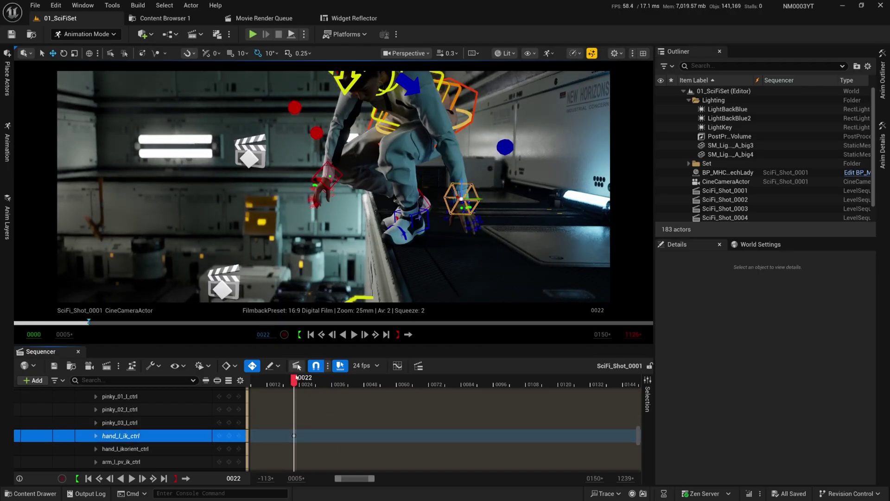
Step: Key hand_l_ik_ctrl at frame 105, where the left hand leaves the bench
drag(296, 381, 517, 403)
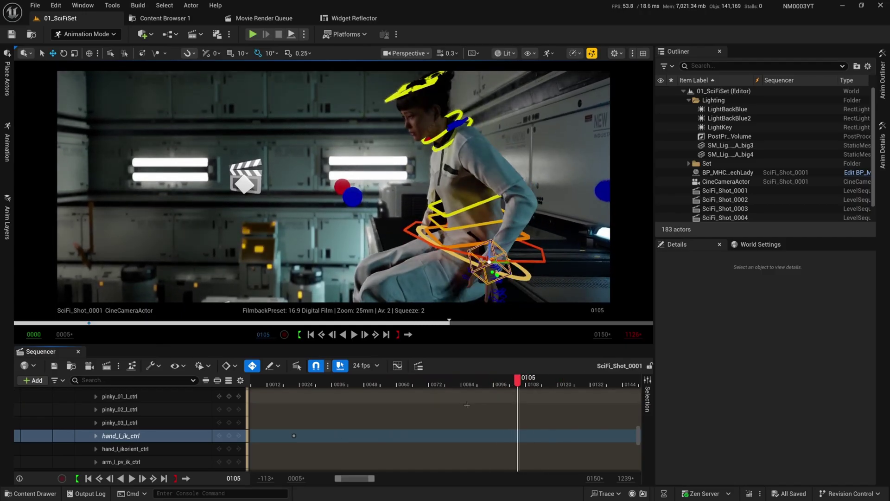
click(230, 436)
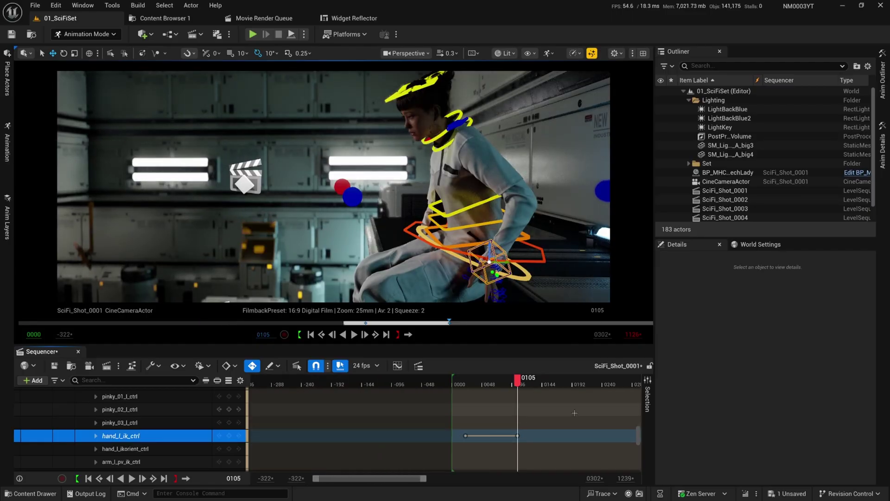
ctrl+scroll(510, 417, down, 5)
ctrl+scroll(449, 410, down, 3)
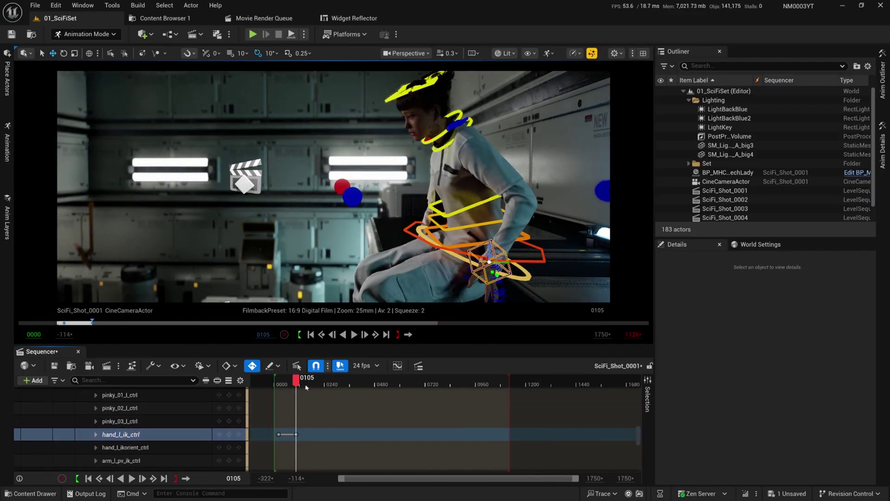
Step: Key hand_l_ik_ctrl at frame 806, before the left hand settles on the thigh
drag(297, 379, 450, 395)
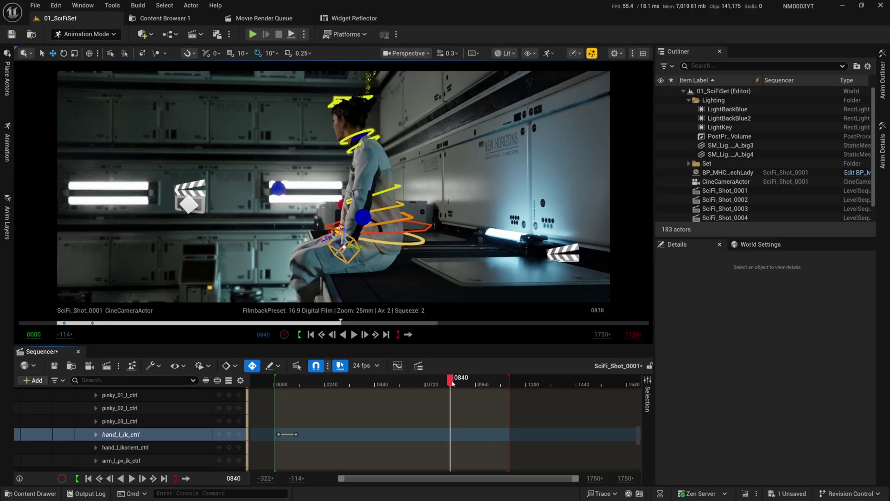
mouse_move(455, 383)
mouse_down()
mouse_move(468, 384)
mouse_move(425, 384)
mouse_move(445, 381)
mouse_up()
click(230, 434)
Step: Key hand_l_ik_ctrl at frames 975 and 1054, around the left hand's second contact with the bench
drag(444, 381, 480, 388)
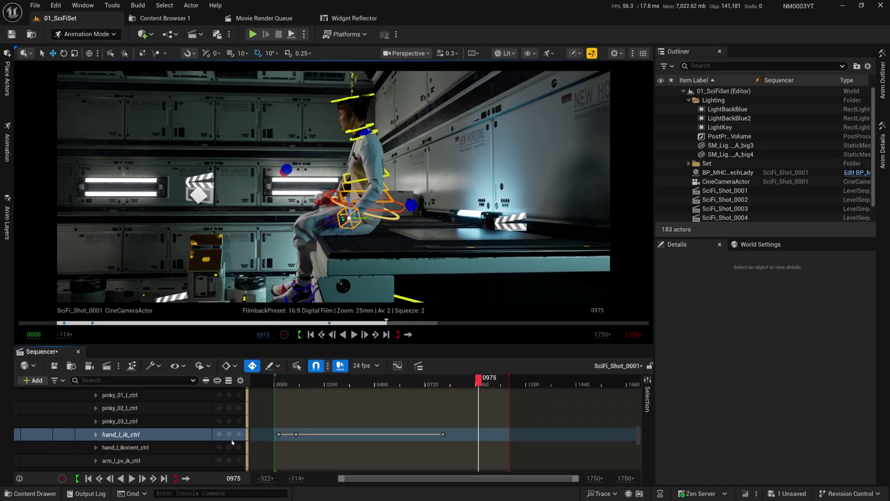
key(s)
drag(484, 385, 483, 383)
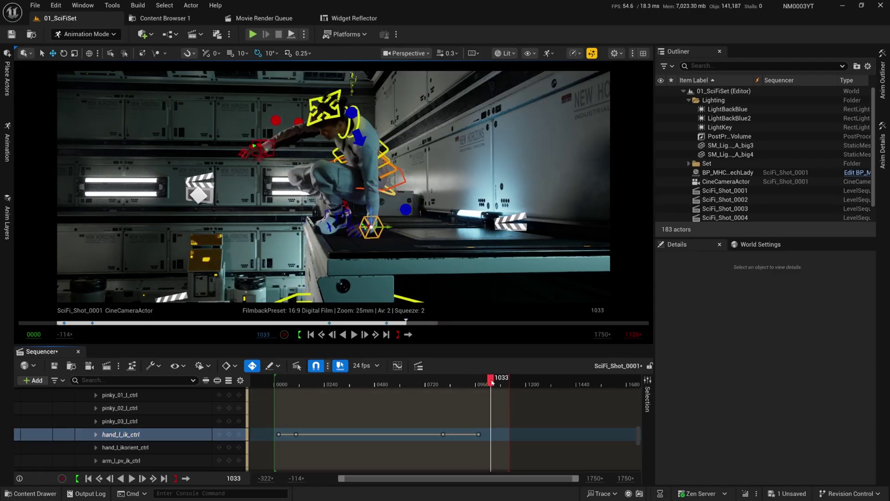
drag(492, 382, 496, 382)
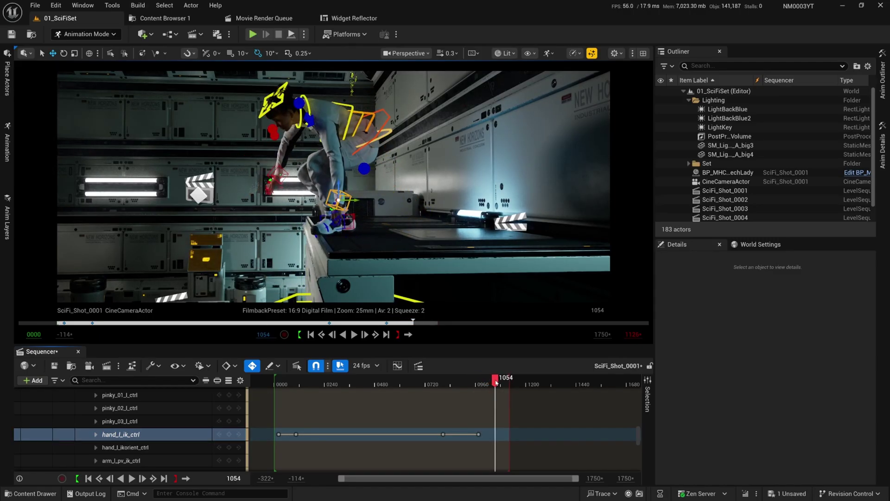
key(s)
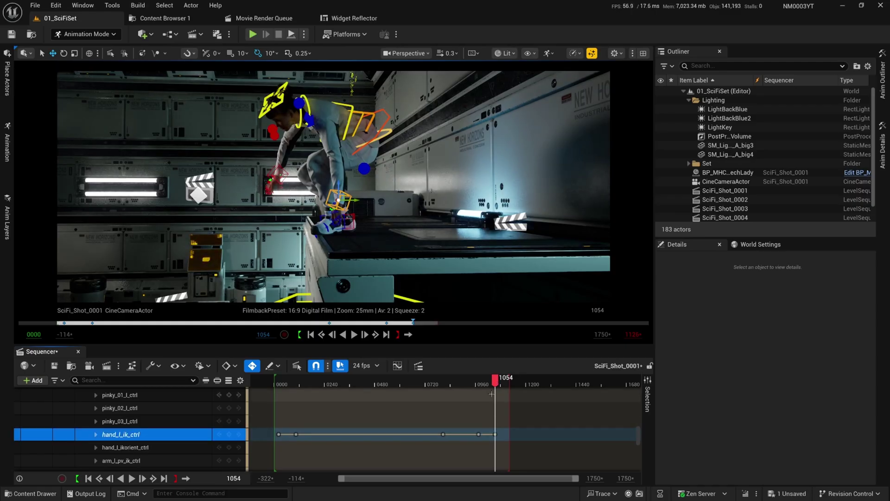
Step: Move hand_l_ik_ctrl down at frame 68 so the left hand rests on the bench
drag(496, 382, 280, 409)
ctrl+scroll(341, 413, up, 8)
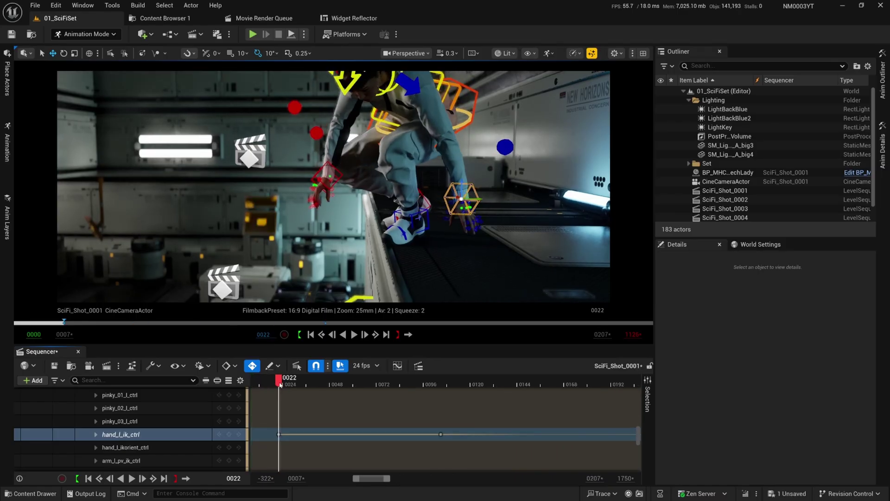
drag(280, 385, 371, 405)
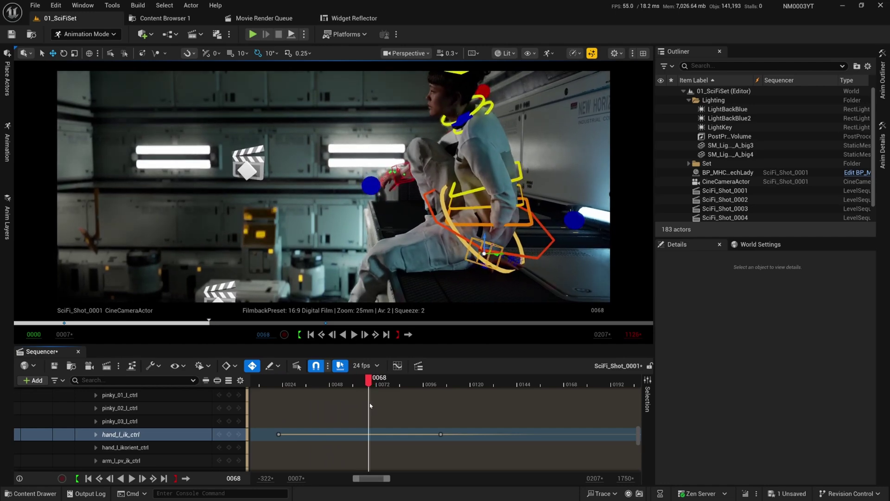
drag(480, 252, 494, 255)
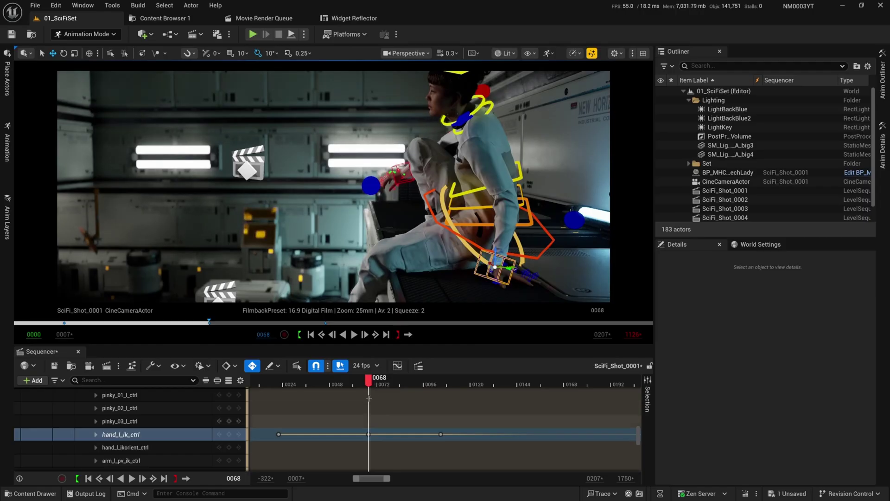
Step: Copy hand_l_ik_ctrl's corrected frame-68 key to about frames 29 and 98, delete the original, save, and check the motion
drag(371, 384, 368, 432)
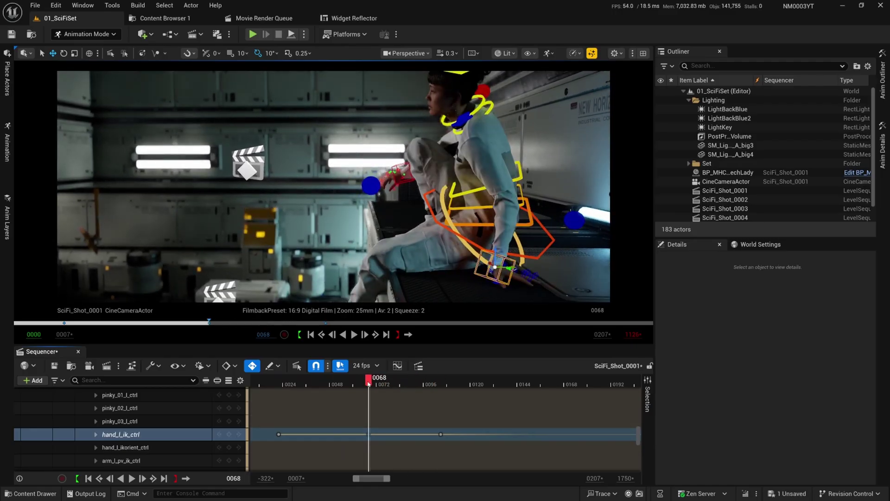
drag(366, 400, 288, 416)
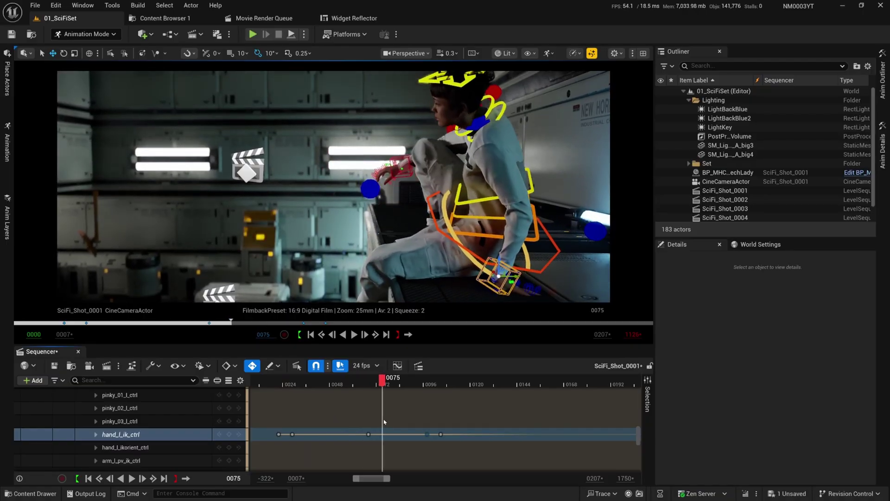
drag(385, 422, 369, 426)
key(ctrl+s)
drag(387, 385, 269, 415)
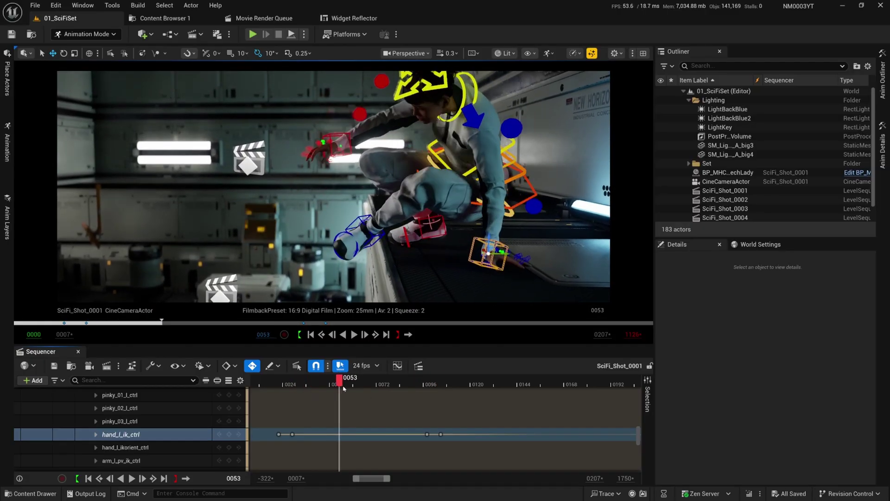
drag(363, 391, 464, 424)
Step: Raise hand_l_ik_ctrl at frame 817 so the left hand rests on top of the thigh
ctrl+scroll(451, 422, down, 6)
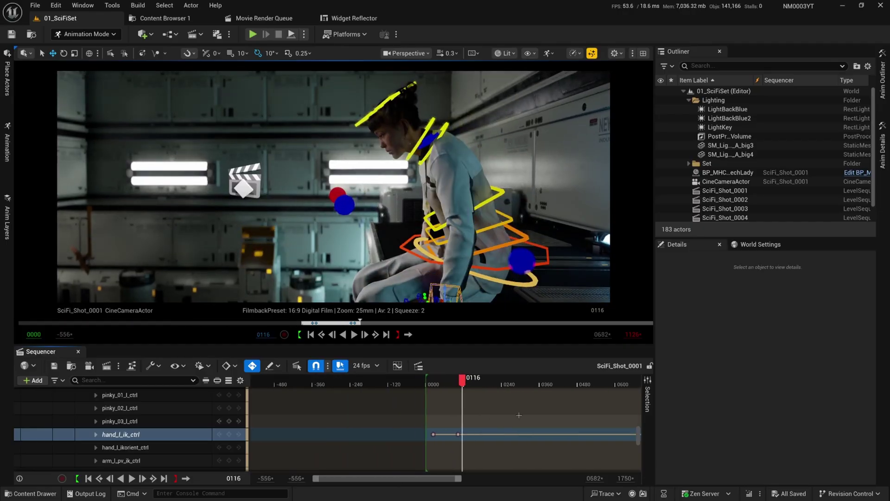
right_drag(463, 411, 412, 409)
ctrl+scroll(450, 414, up, 4)
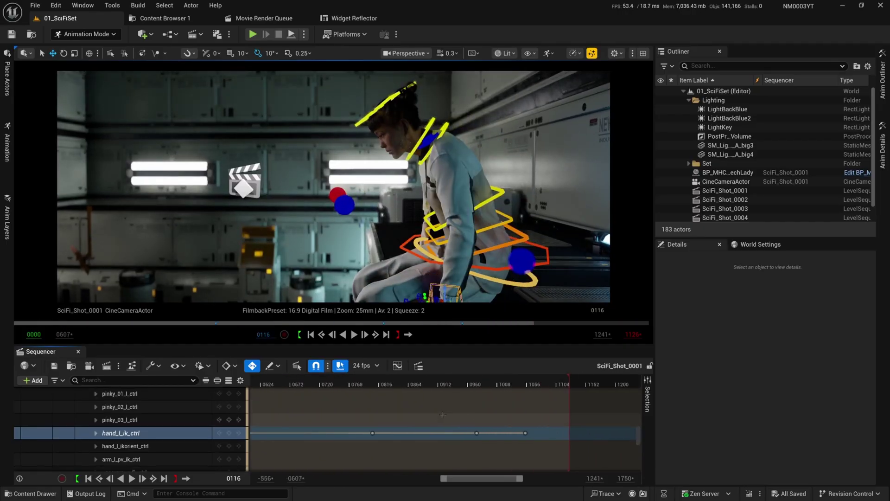
click(366, 385)
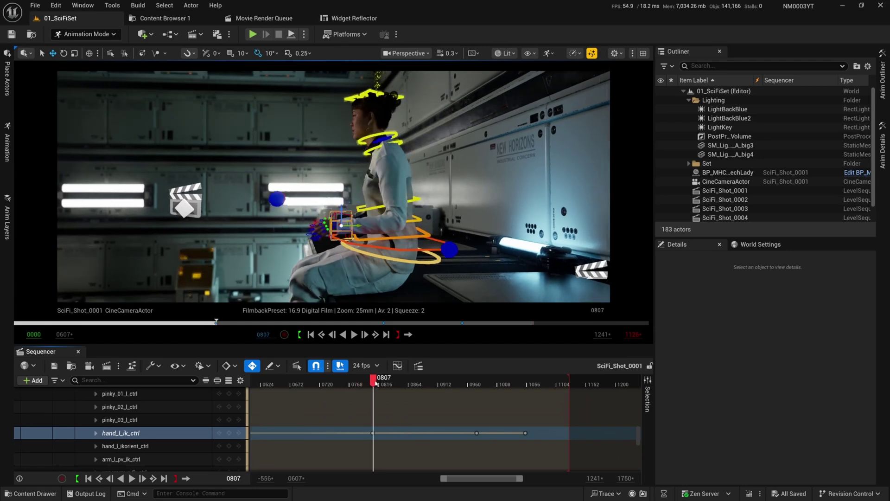
mouse_move(386, 384)
mouse_down()
mouse_move(423, 383)
mouse_move(362, 384)
mouse_move(374, 391)
mouse_up()
ctrl+scroll(376, 393, up, 10)
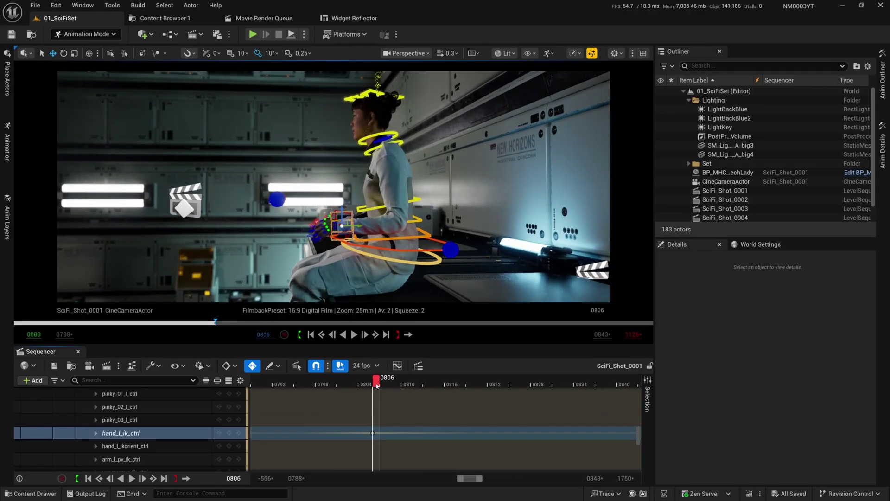
drag(361, 388, 396, 393)
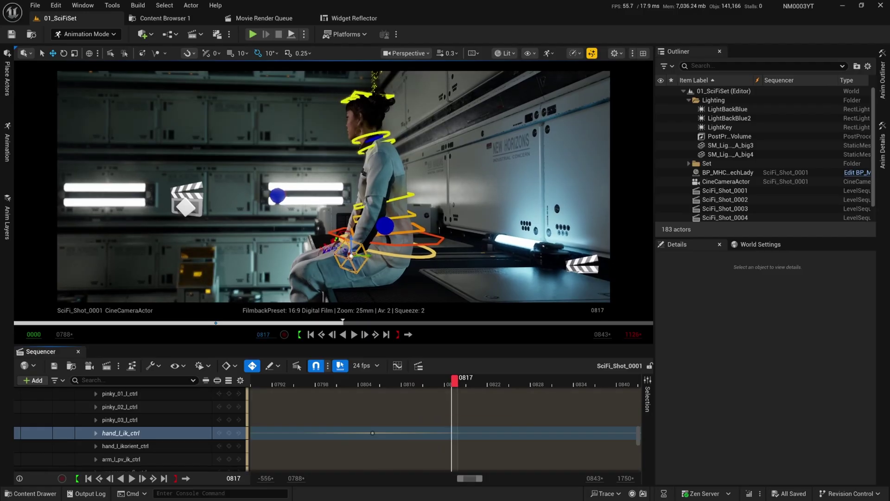
drag(353, 239, 353, 226)
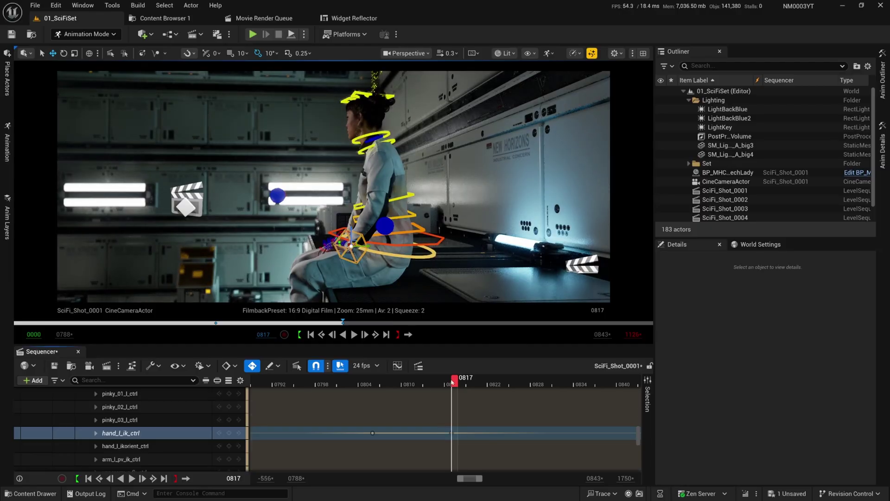
Step: Add a hand_l_ik_ctrl key at frame 970, just before the left hand moves off the thigh
drag(454, 382, 527, 381)
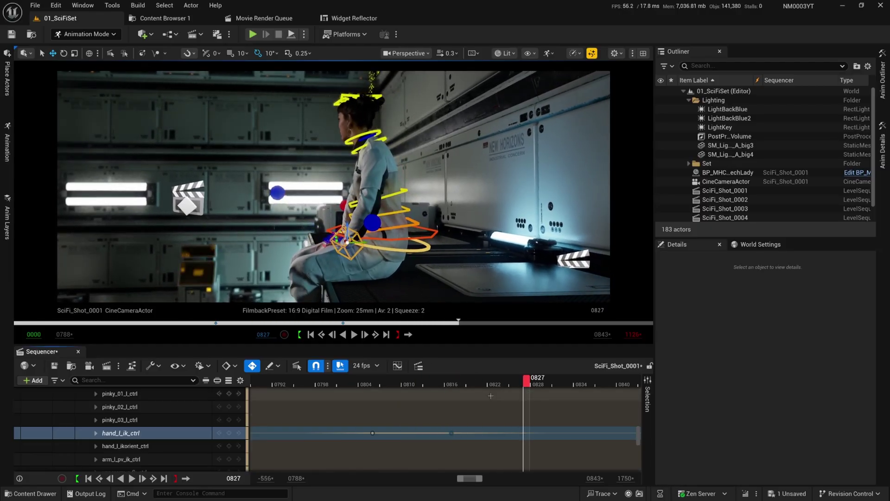
ctrl+scroll(538, 412, down, 5)
right_drag(539, 412, 320, 436)
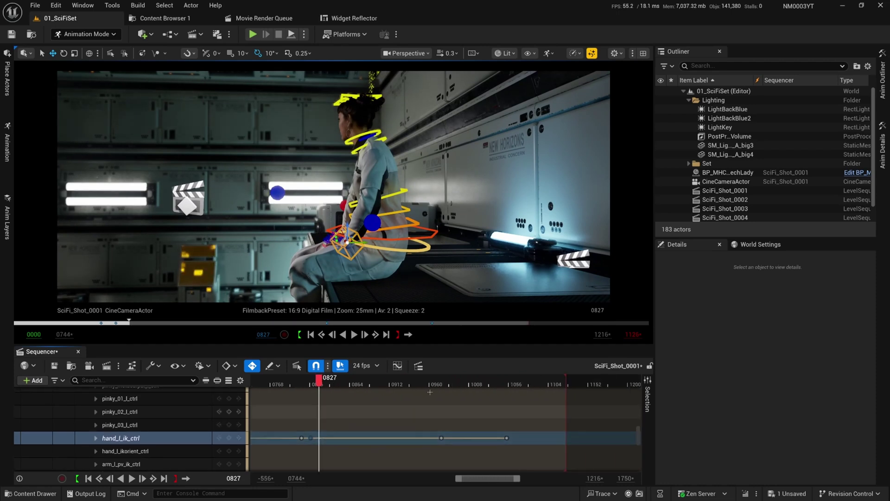
drag(404, 386, 437, 387)
ctrl+scroll(453, 430, up, 5)
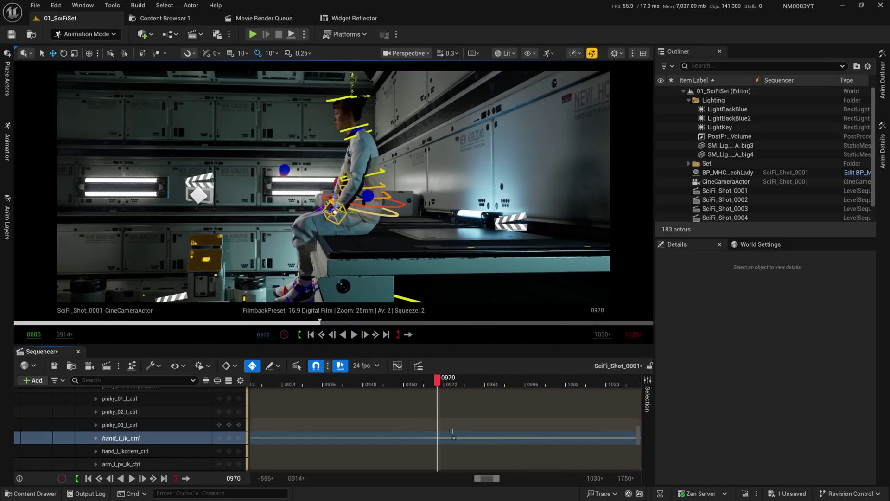
ctrl+scroll(452, 431, up, 2)
click(461, 387)
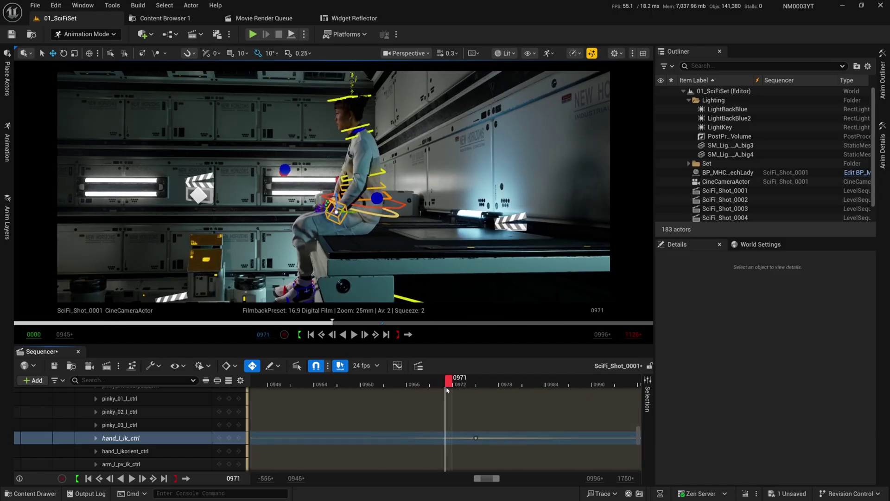
key(s)
Step: Lower hand_l_ik_ctrl onto the bench at frame 980 and add a matching key at about frame 1045
drag(440, 386, 520, 430)
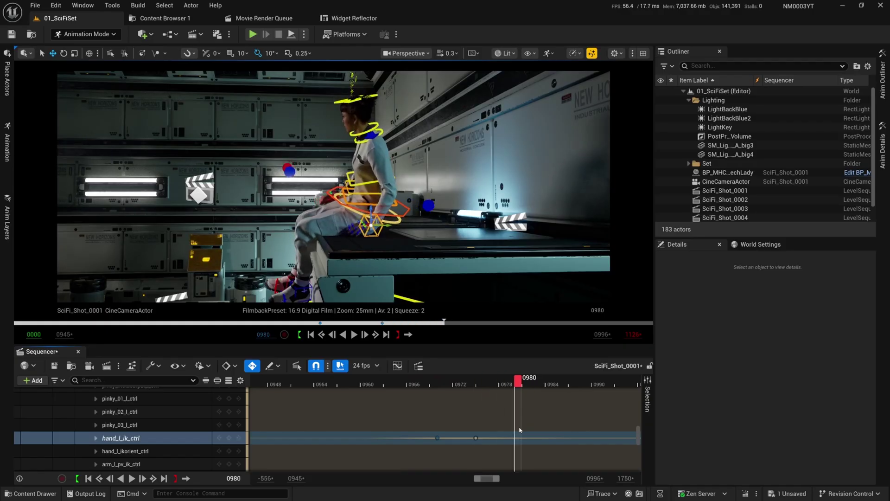
mouse_move(371, 208)
mouse_down()
mouse_move(373, 218)
mouse_move(385, 199)
mouse_up()
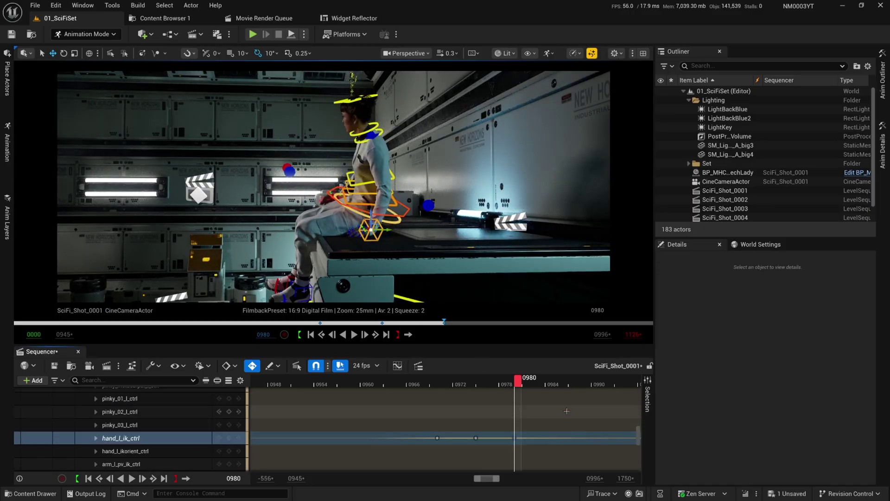
ctrl+scroll(513, 408, down, 3)
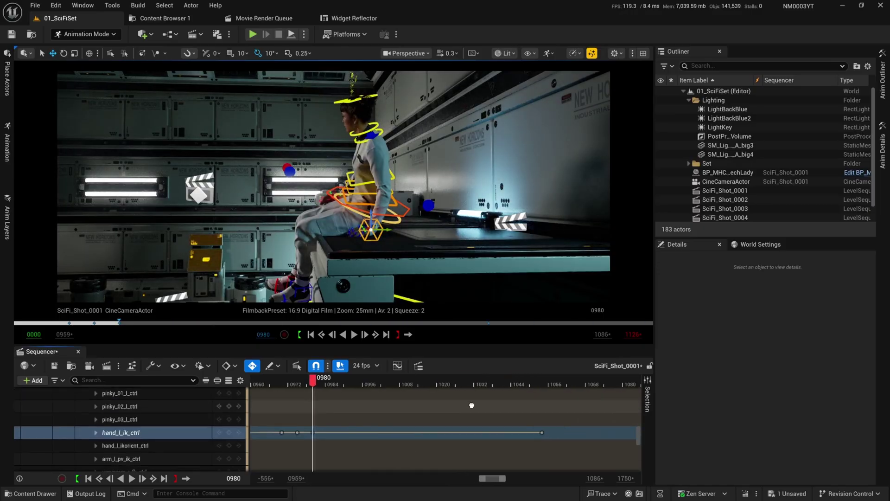
mouse_move(520, 386)
mouse_down()
mouse_move(535, 386)
mouse_move(516, 389)
mouse_up()
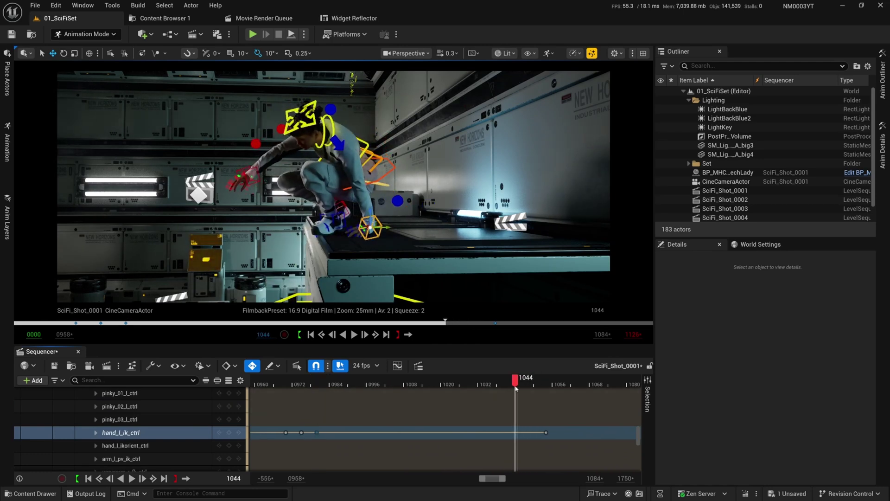
click(357, 385)
mouse_move(337, 412)
mouse_down()
mouse_move(301, 417)
mouse_move(323, 422)
mouse_up()
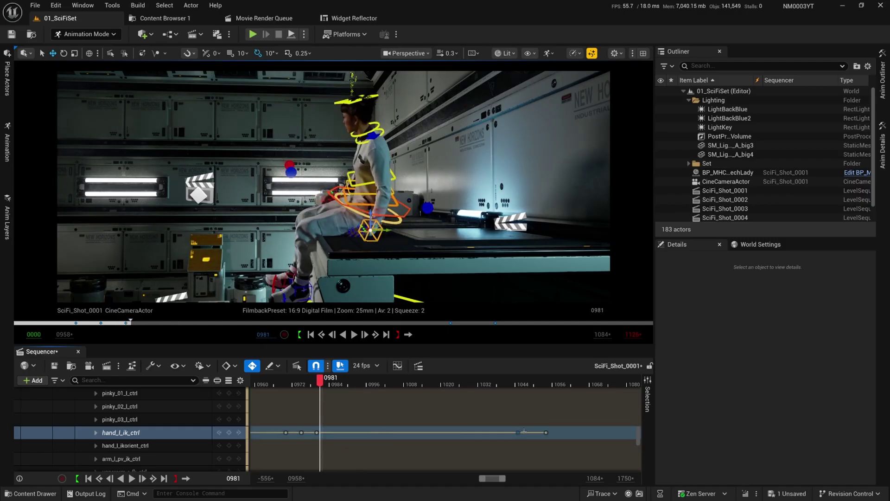
Step: Scrub through the left hand's final bench contact, return to frame 0, and save the sequence
drag(321, 384, 428, 394)
key(Up)
key(ctrl+s)
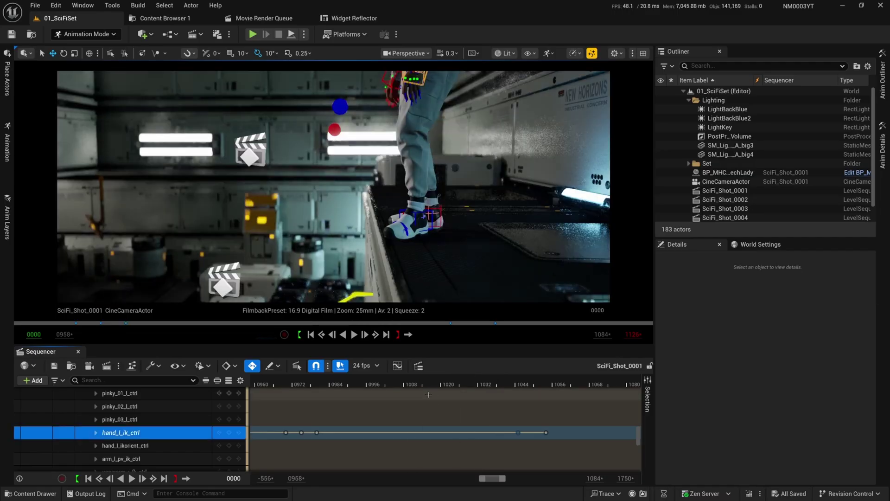
Step: Fit the whole shot in the timeline, collapse the BP_MHC_TechLady tracks, and save
scroll(392, 398, up, 5)
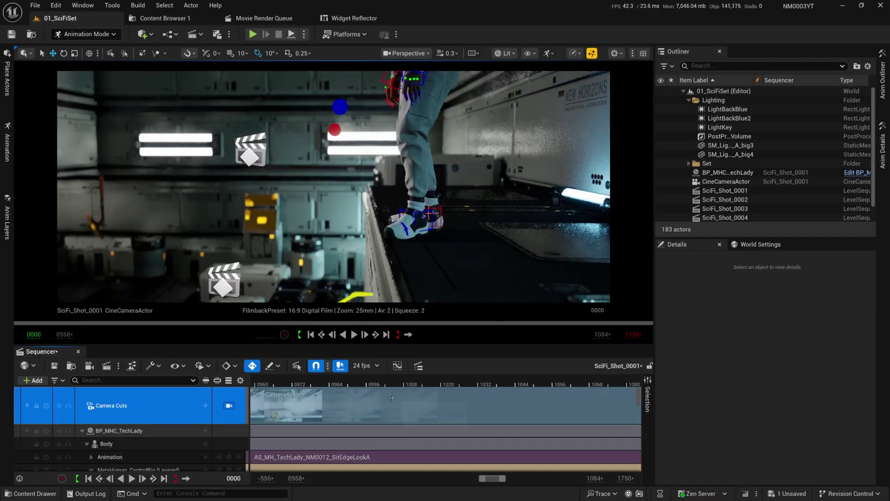
drag(392, 398, 354, 433)
key(f)
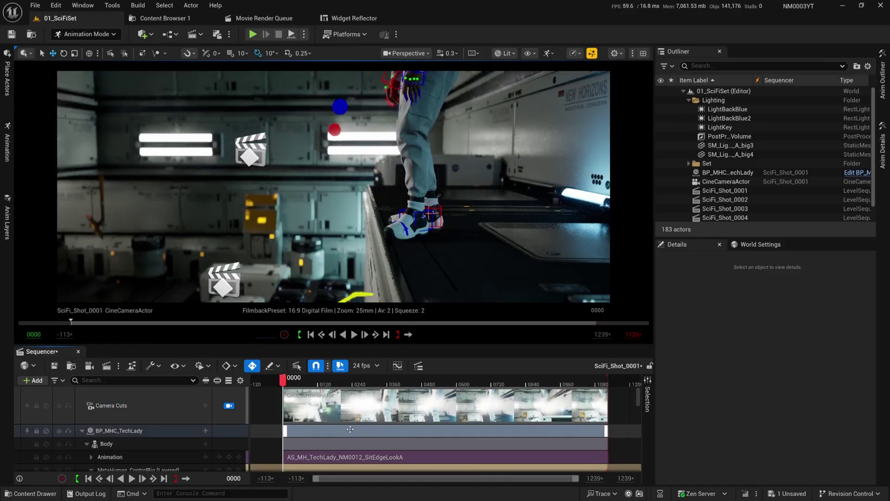
click(83, 431)
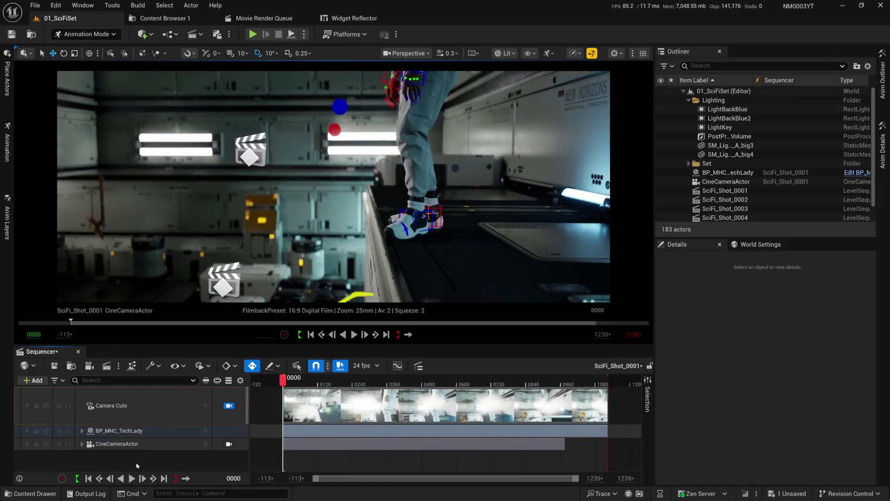
key(ctrl+s)
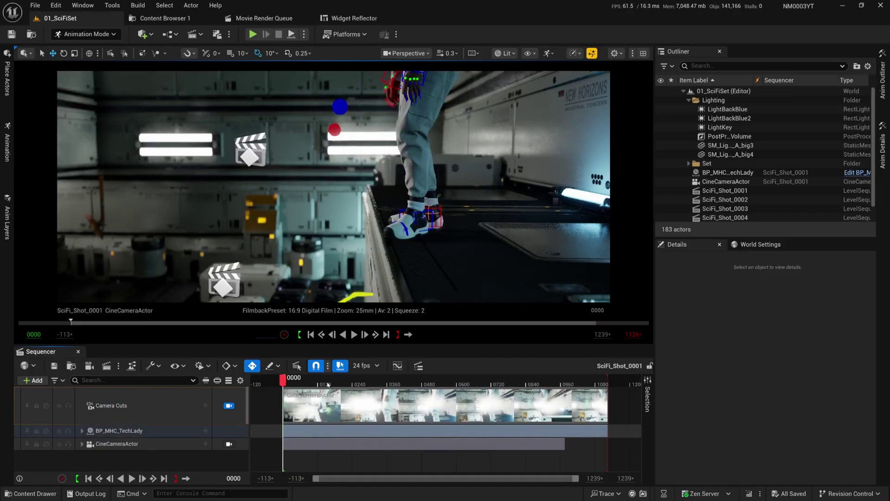
Step: Play back SciFi_Shot_0001 and scrub through it to frame 60 to review the corrected left-hand contacts
key(space)
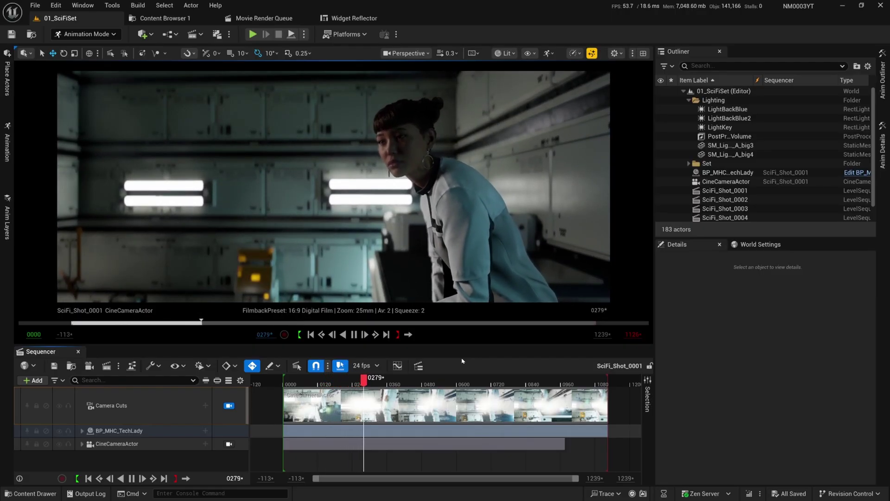
drag(421, 379, 506, 387)
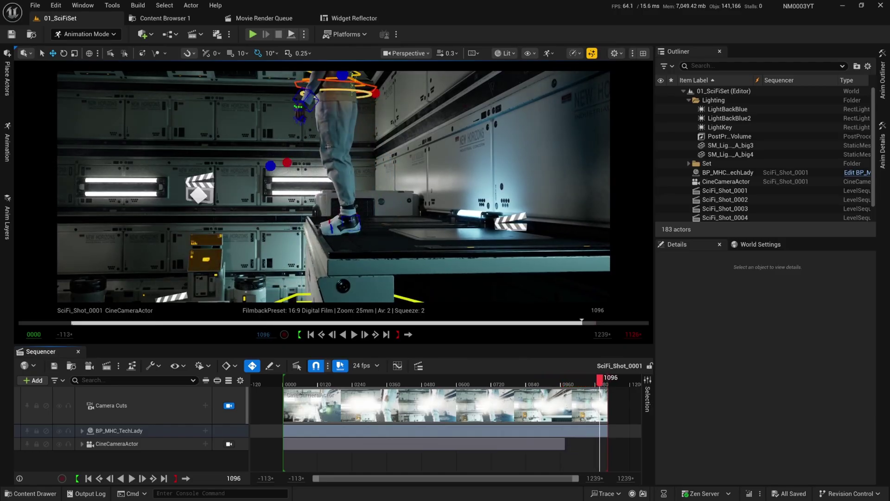
drag(403, 383, 301, 391)
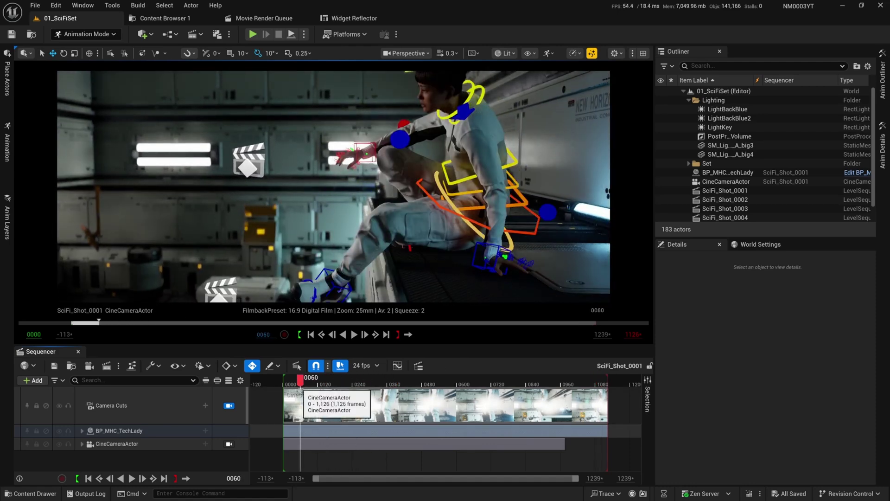
Step: Move hand_l_ik_ctrl's frame-29 key to about frame 52 and scrub back over the left hand's first bench contact
click(81, 431)
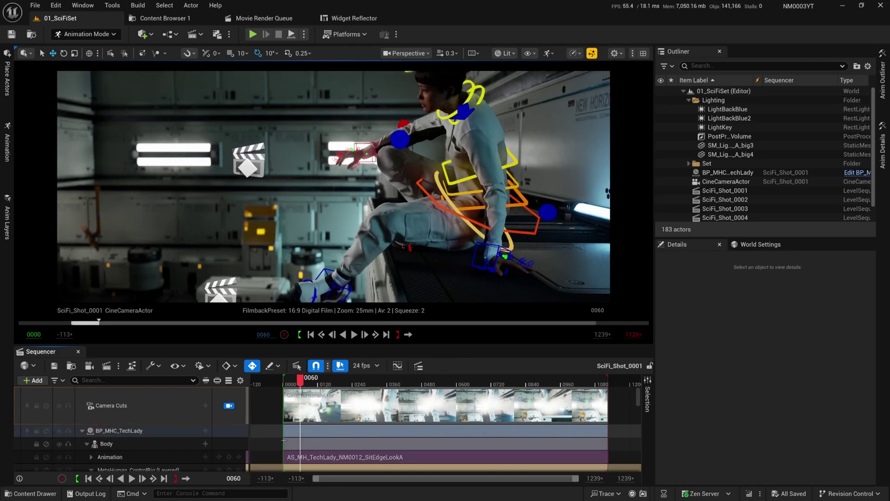
scroll(149, 456, down, 2)
scroll(149, 456, up, 1)
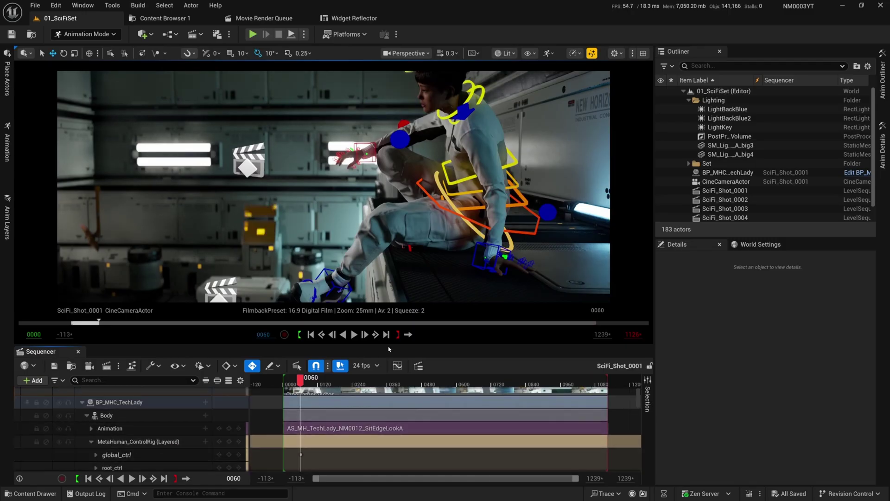
click(490, 256)
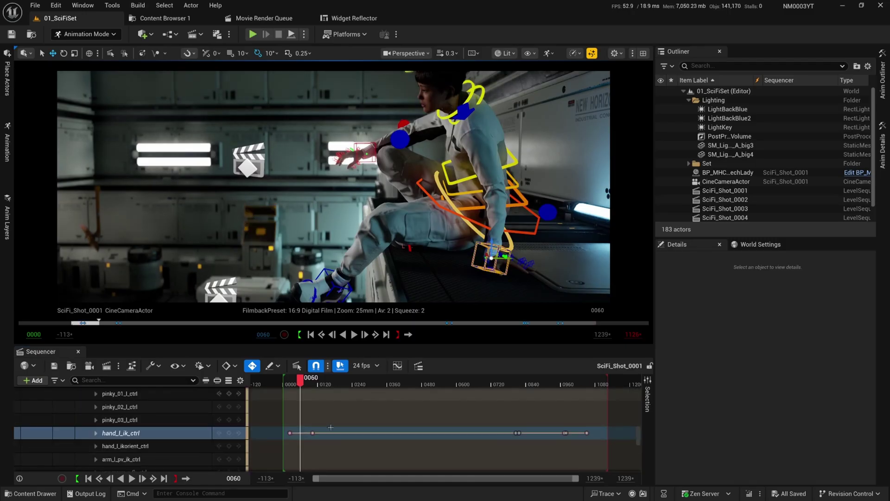
ctrl+scroll(327, 430, up, 5)
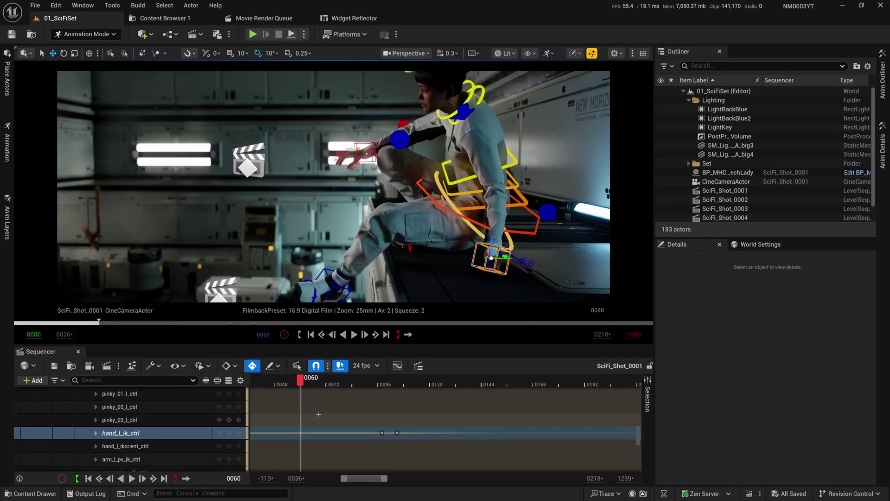
ctrl+scroll(327, 429, up, 2)
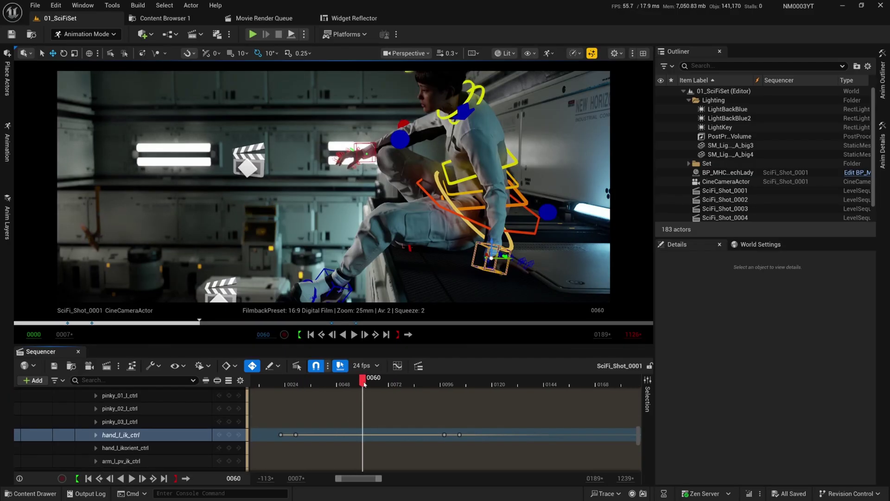
drag(364, 383, 295, 390)
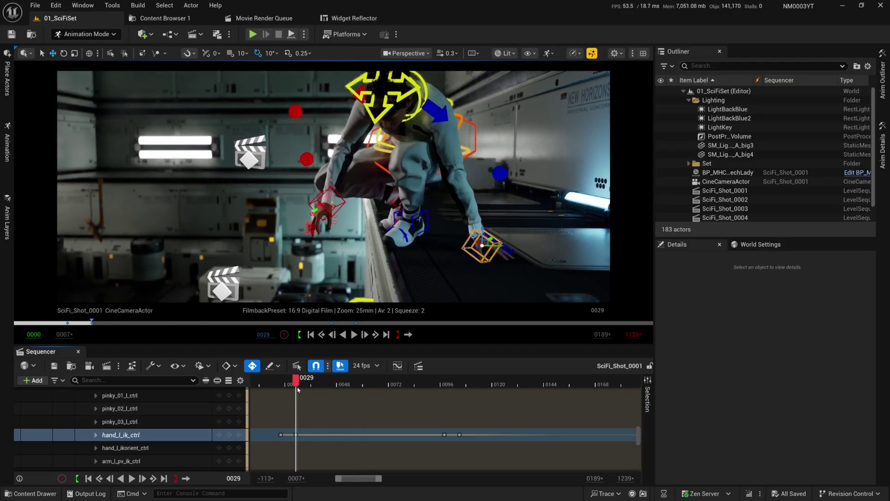
mouse_move(295, 391)
mouse_down()
mouse_move(388, 392)
mouse_move(267, 395)
mouse_move(289, 397)
mouse_up()
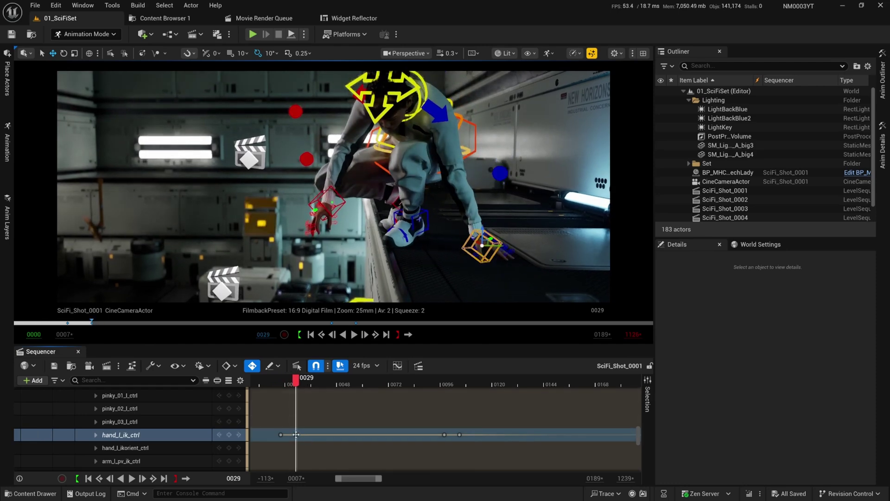
drag(296, 435, 346, 434)
drag(345, 378, 262, 403)
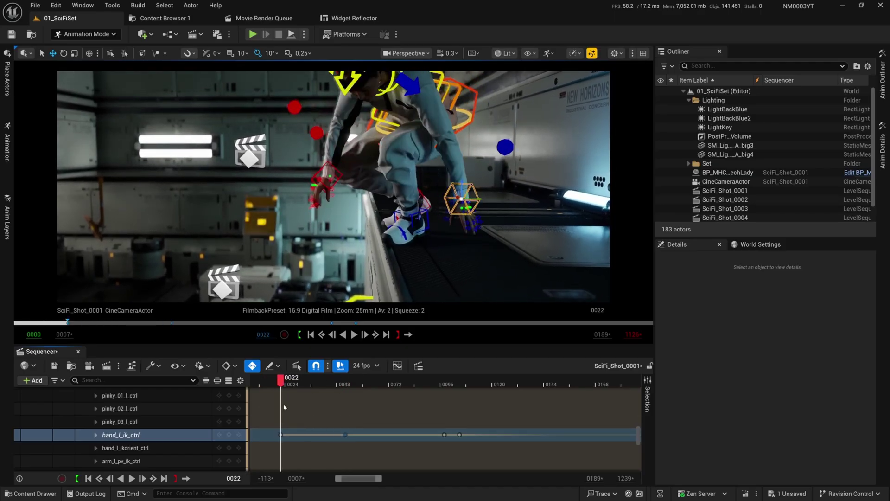
Step: Scrub and play the rest of the shot to examine the left hand around its remaining hand_l_ik_ctrl keys
drag(313, 407, 490, 420)
ctrl+scroll(519, 419, down, 6)
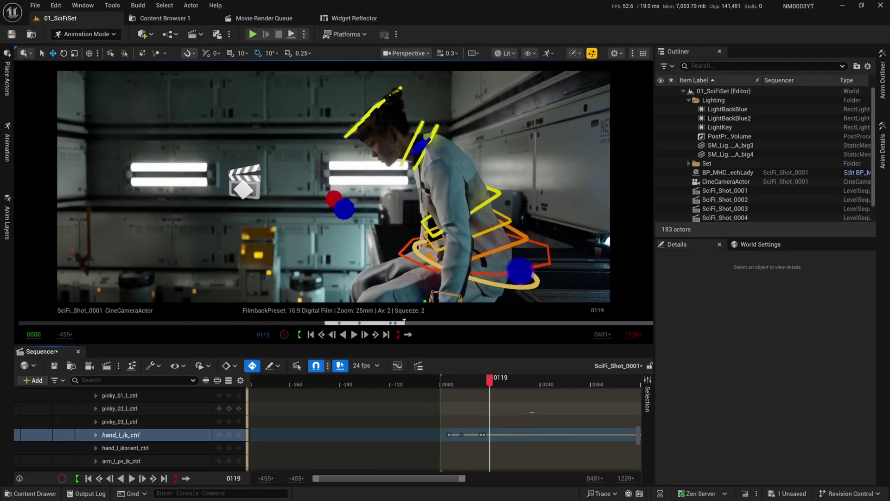
ctrl+scroll(571, 408, up, 3)
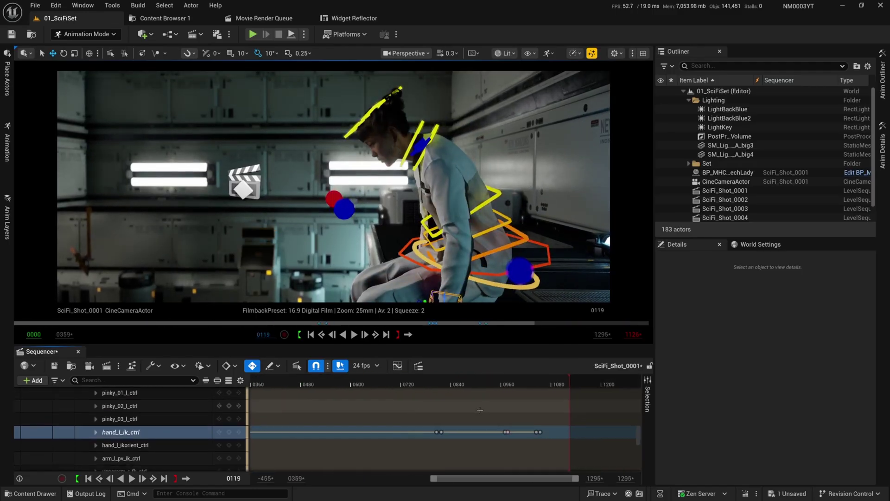
right_drag(570, 409, 480, 416)
ctrl+scroll(480, 416, up, 2)
drag(361, 384, 569, 406)
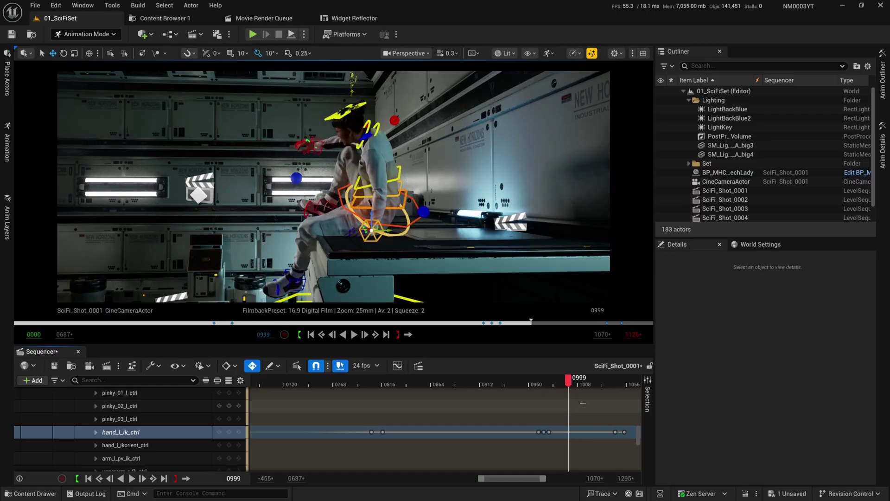
right_drag(589, 405, 454, 390)
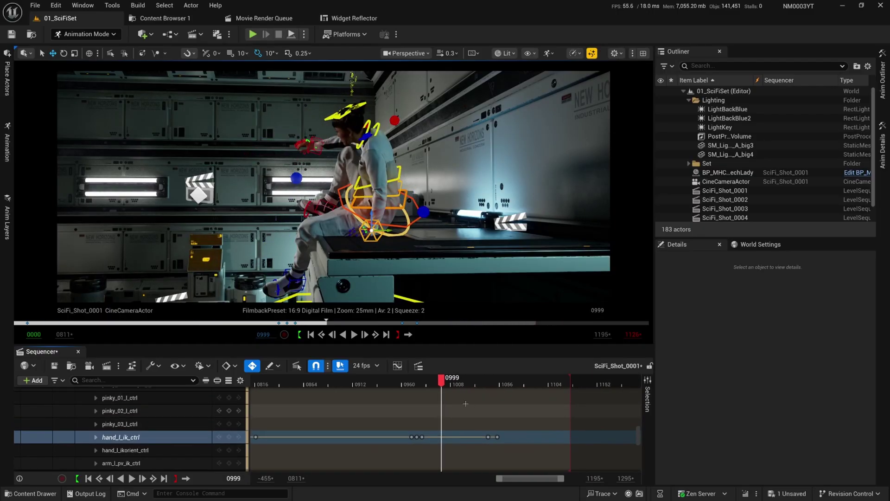
click(450, 384)
drag(449, 384, 387, 385)
key(space)
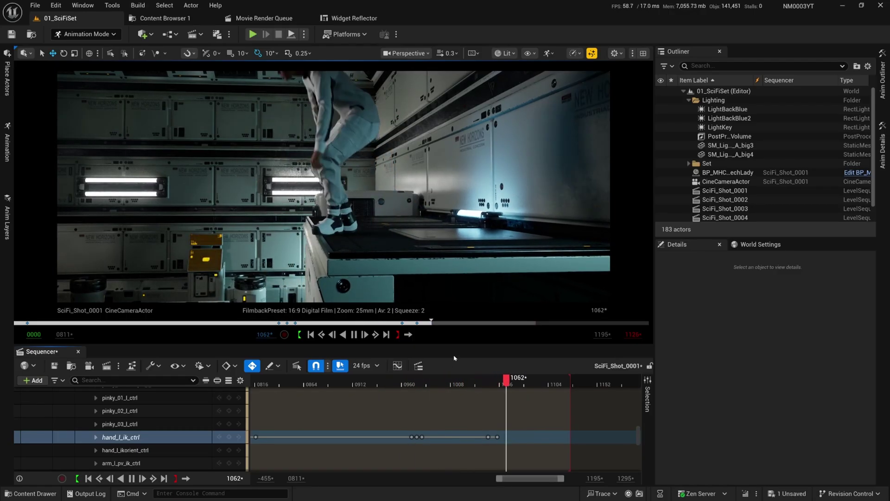
key(space)
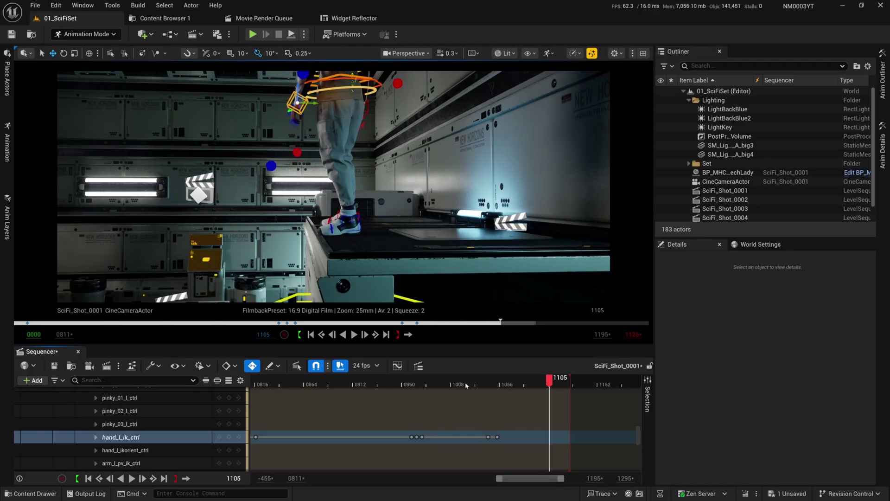
mouse_move(466, 385)
mouse_down()
mouse_move(412, 384)
mouse_move(455, 388)
mouse_up()
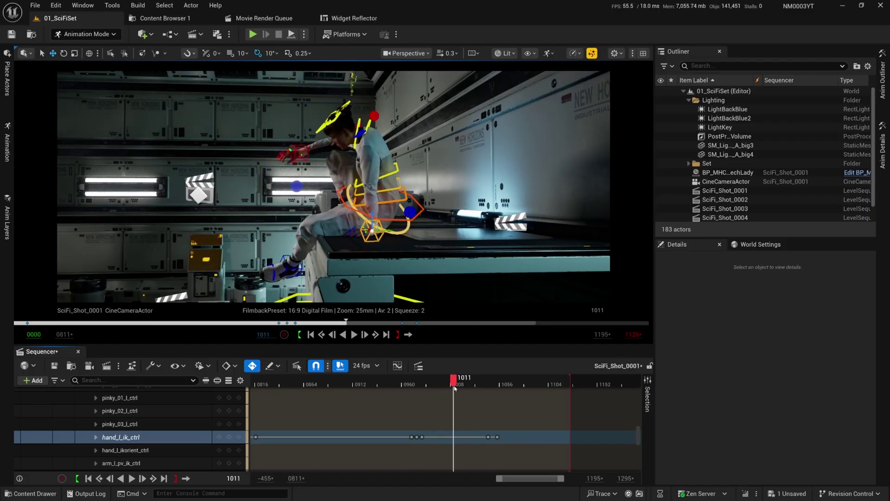
mouse_move(454, 388)
mouse_down()
mouse_move(502, 388)
mouse_move(471, 383)
mouse_up()
Step: Save the sequence, return to frame 0 with the whole shot in the timeline, and collapse the BP_MHC_TechLady tracks
key(Home)
key(ctrl+s)
scroll(470, 382, down, 5)
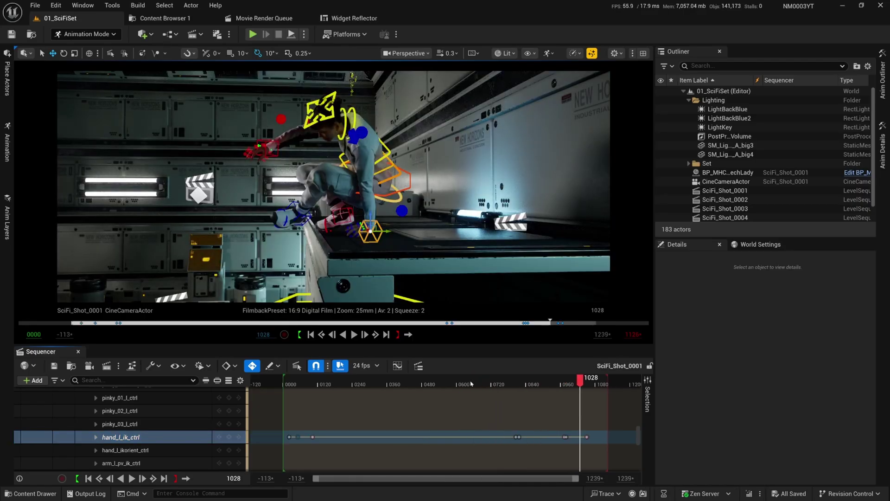
click(471, 383)
key(Home)
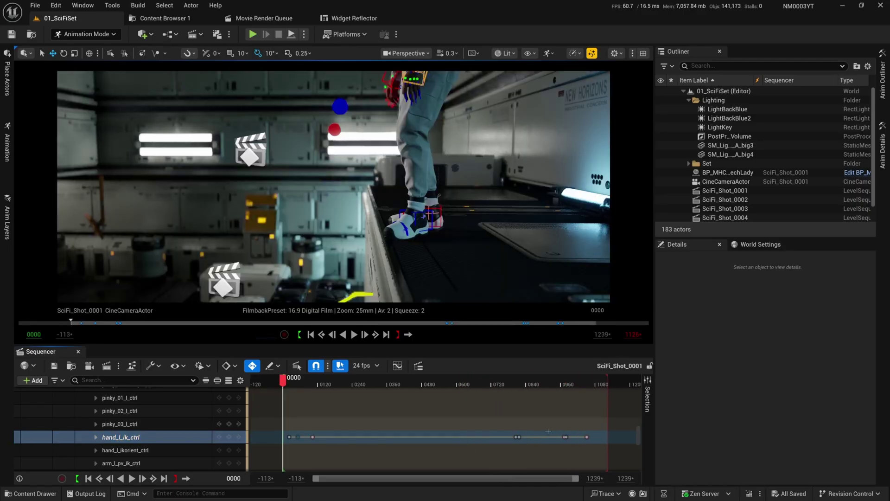
scroll(87, 436, up, 15)
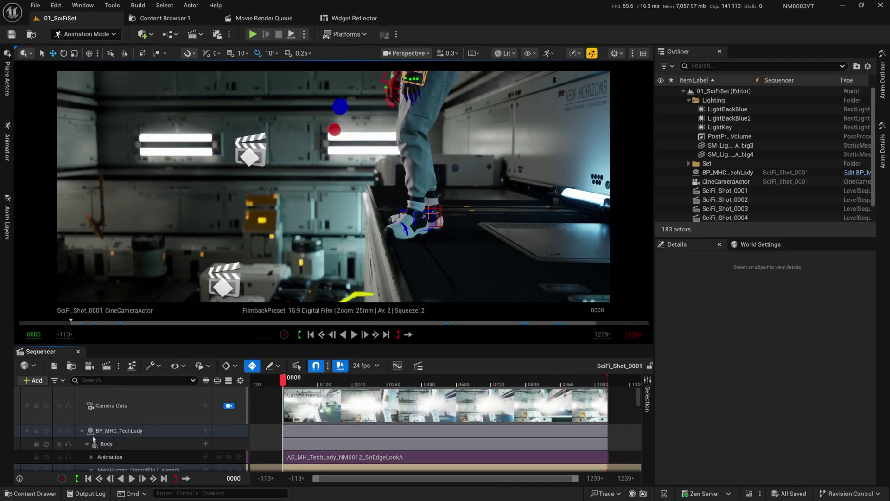
click(82, 431)
Step: Play SciFi_Shot_0003 to review the character's walk, stop and look around
key(space)
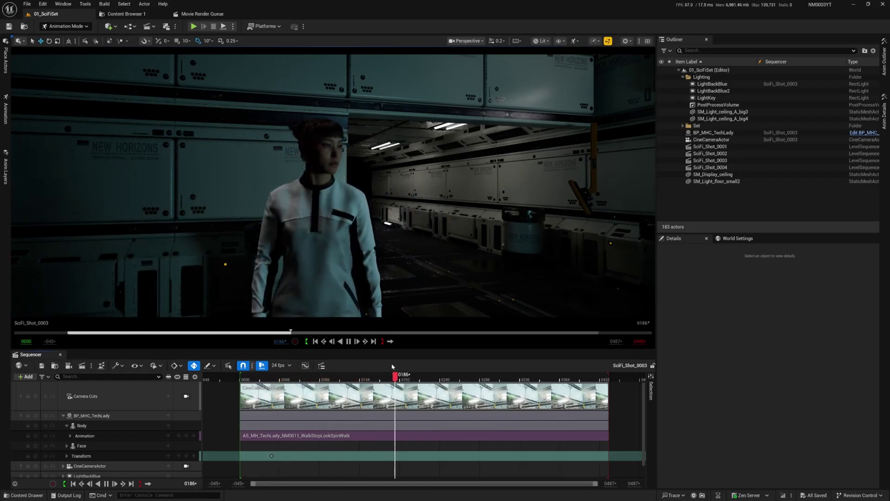
key(space)
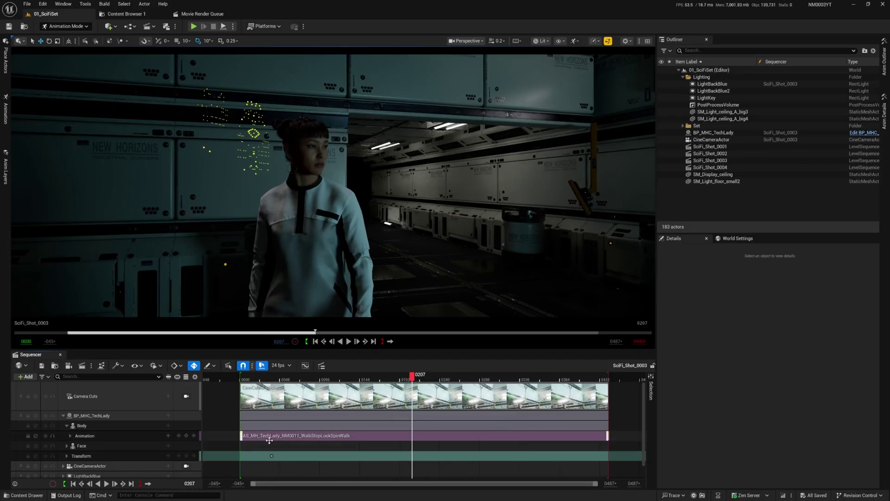
Step: At frame 188, select the left cheekRaise control and expand the Face track down to the Face_ControlBoard_CtrlRig controls
drag(412, 377, 338, 398)
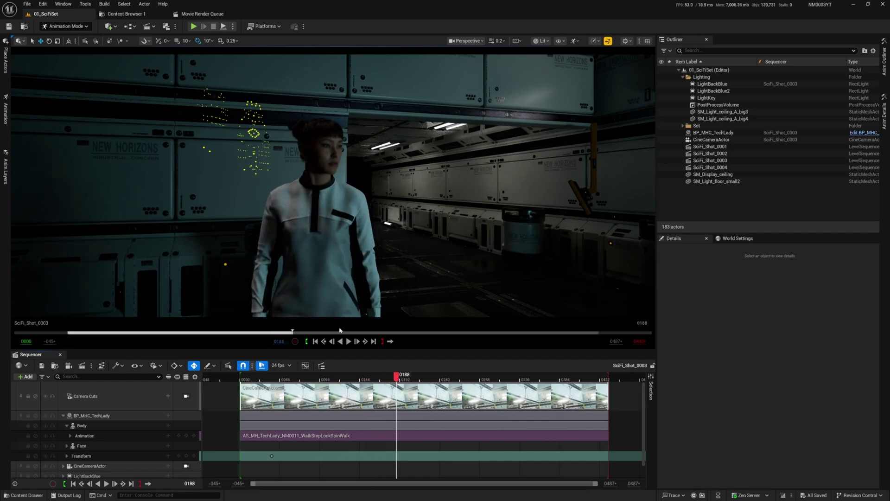
right_drag(348, 224, 348, 224)
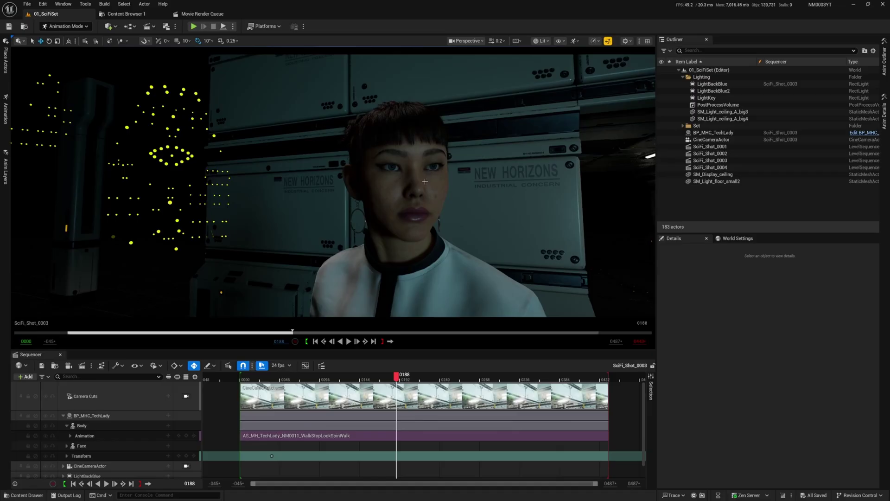
right_drag(385, 176, 395, 179)
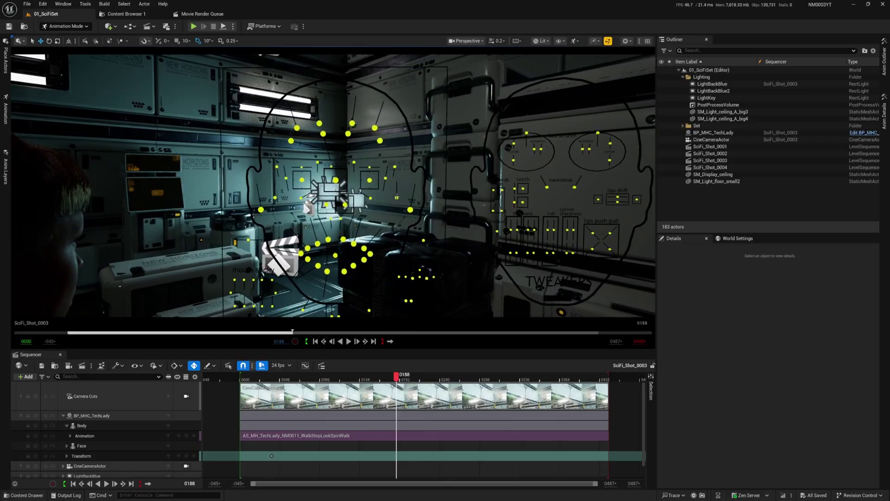
click(397, 197)
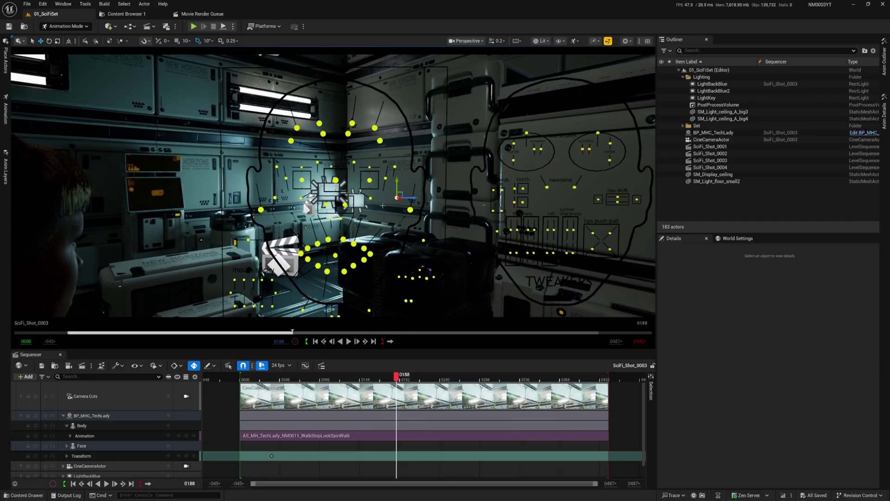
click(66, 446)
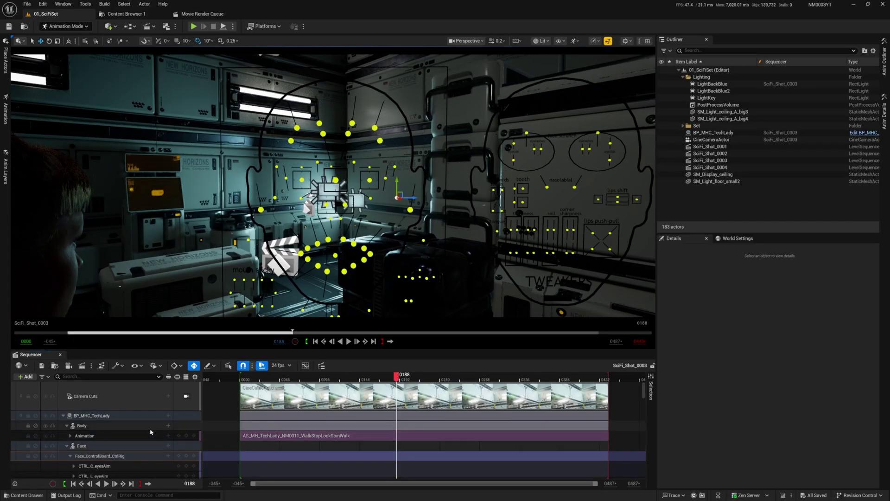
scroll(93, 445, down, 2)
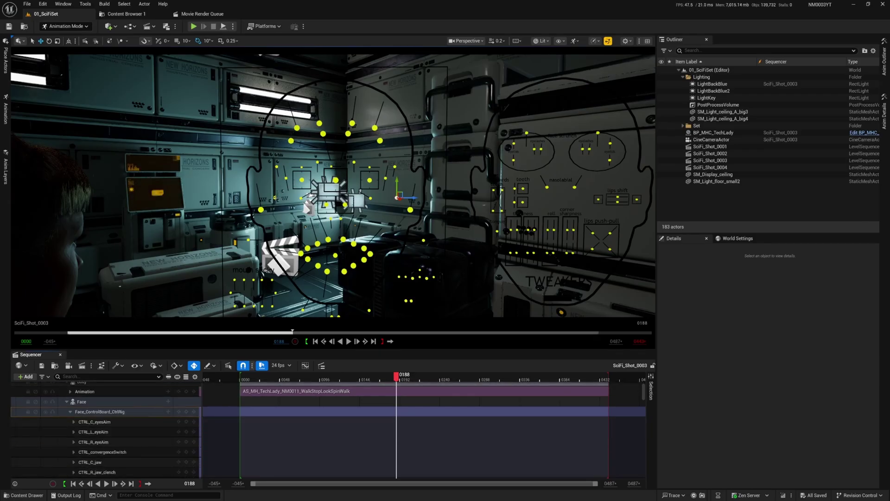
Step: Raise the cheeks slightly with the cheekRaise controls on both sides of the face board
click(276, 198)
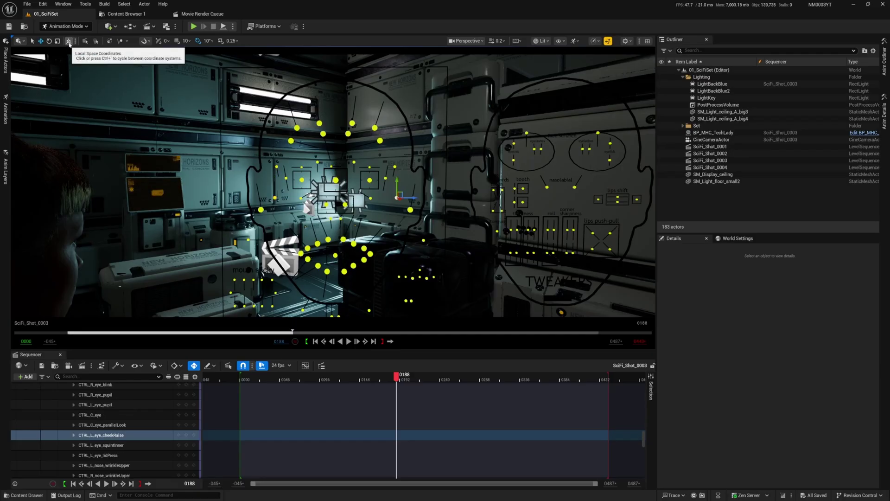
right_drag(153, 193, 319, 200)
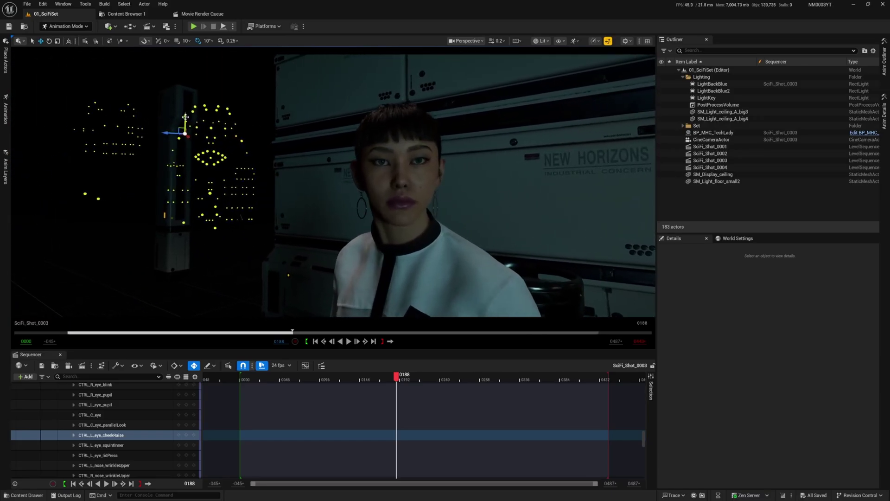
drag(185, 117, 186, 115)
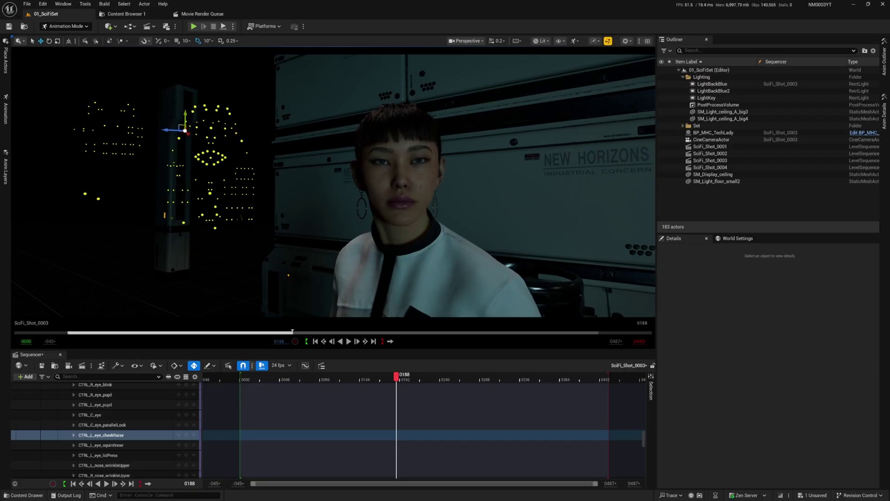
Step: Select CTRL_L_eye_blink and CTRL_R_eye_blink on the face board and adjust both eyelids slightly
right_drag(334, 185, 441, 188)
right_drag(267, 159, 264, 164)
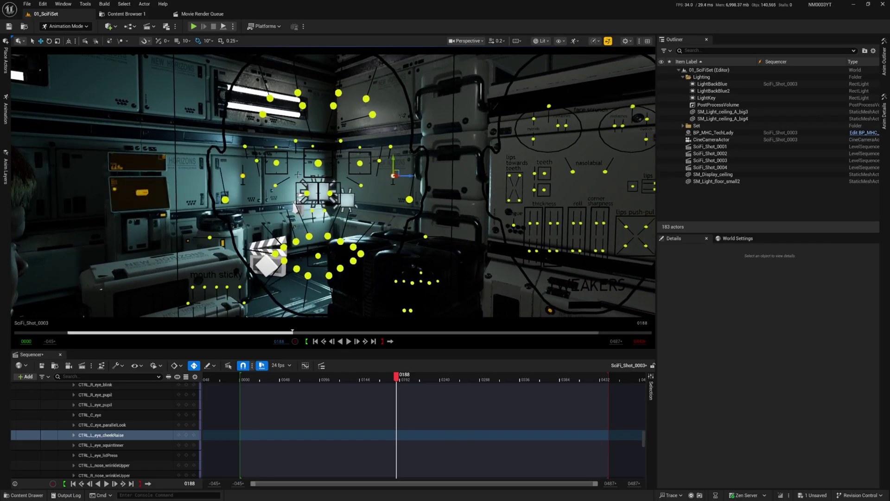
click(257, 161)
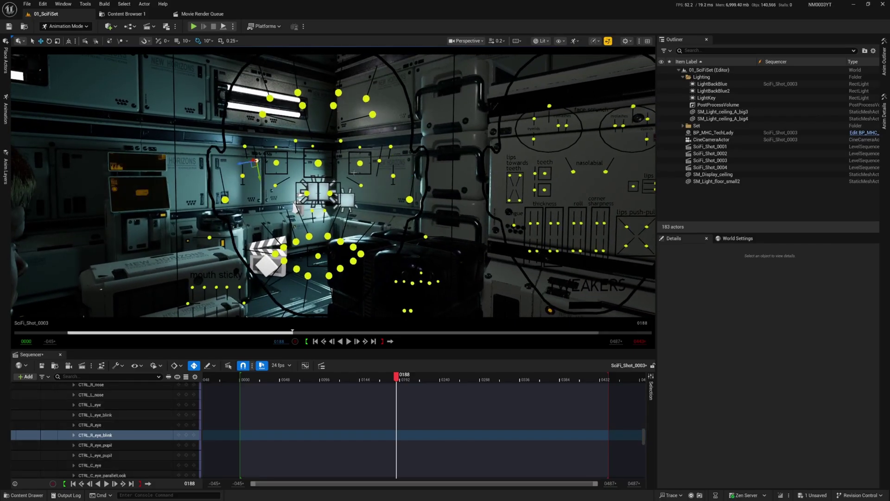
ctrl+click(380, 161)
right_drag(380, 161, 242, 178)
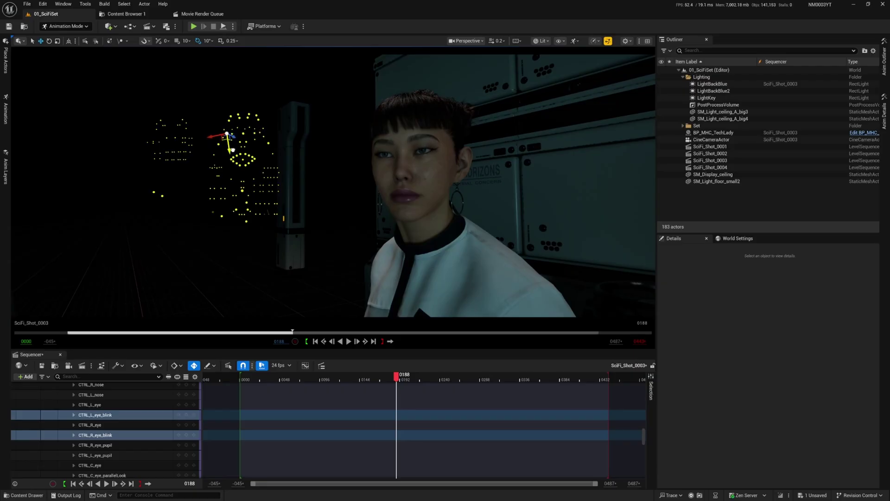
mouse_move(374, 199)
alt+mouse_down()
mouse_move(652, 209)
mouse_move(362, 209)
alt+mouse_up()
Step: Select CTRL_L_eye_squintInner and CTRL_R_eye_squintInner and adjust the inner squint of both eyes
click(350, 239)
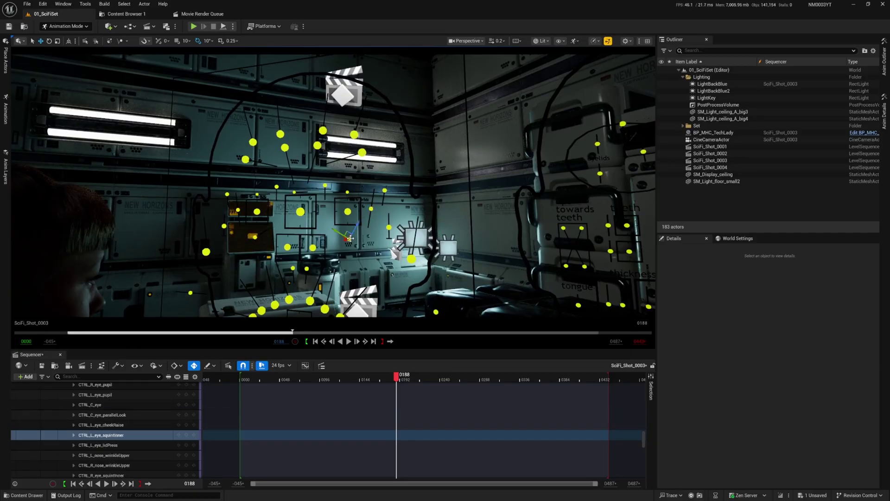
ctrl+click(255, 238)
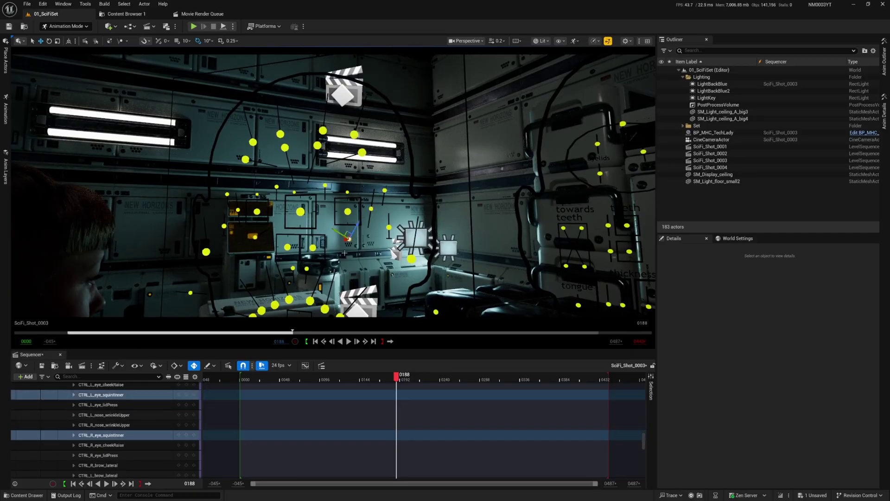
key(f)
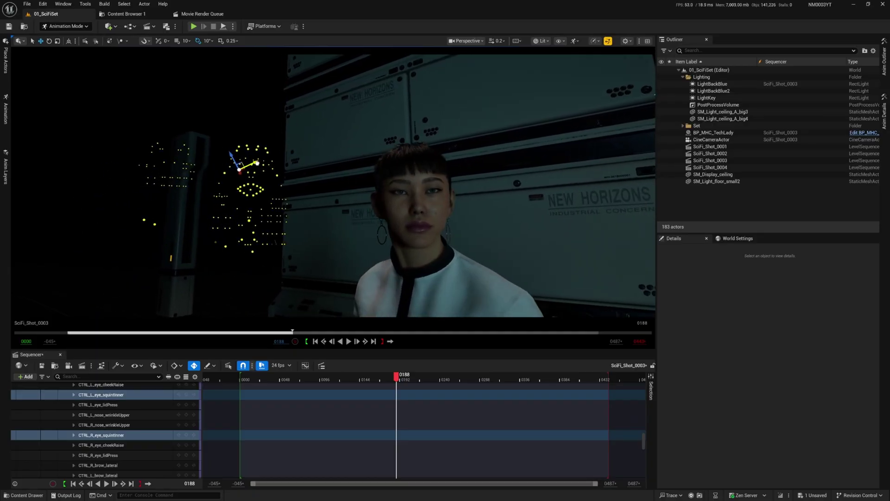
alt+drag(394, 219, 612, 224)
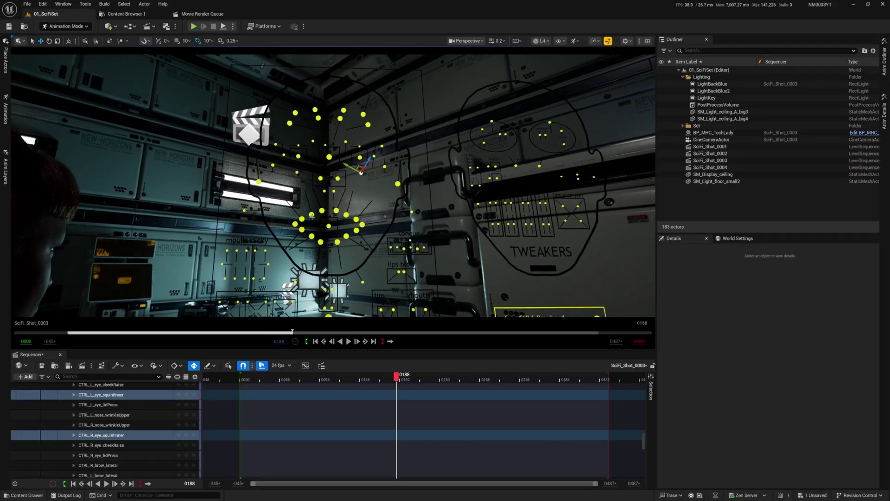
Step: Pull the mouth corners into a smile with the left and right mouth_cornerPull controls, and ease it back to a subtle expression
click(312, 216)
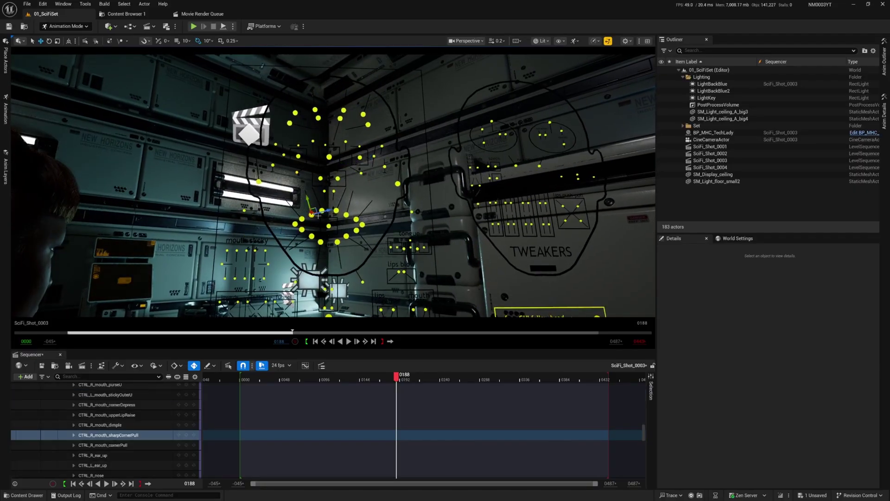
click(302, 218)
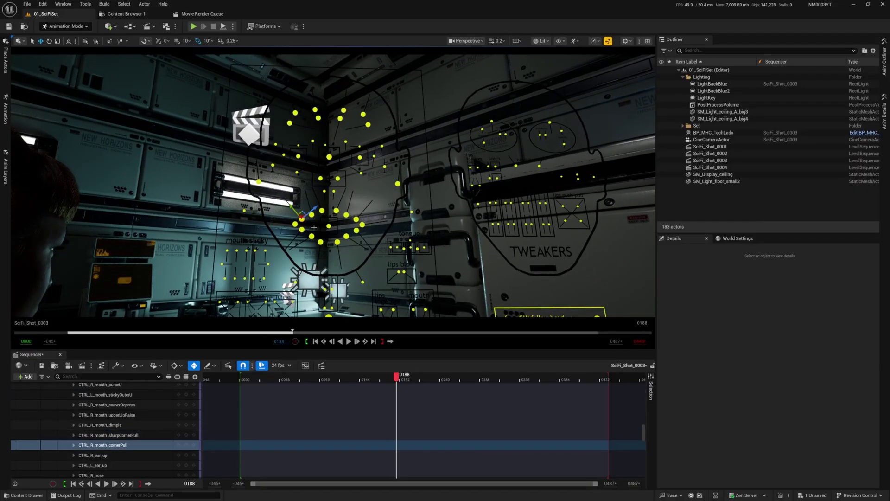
click(358, 219)
right_drag(357, 219, 327, 216)
right_drag(202, 200, 202, 200)
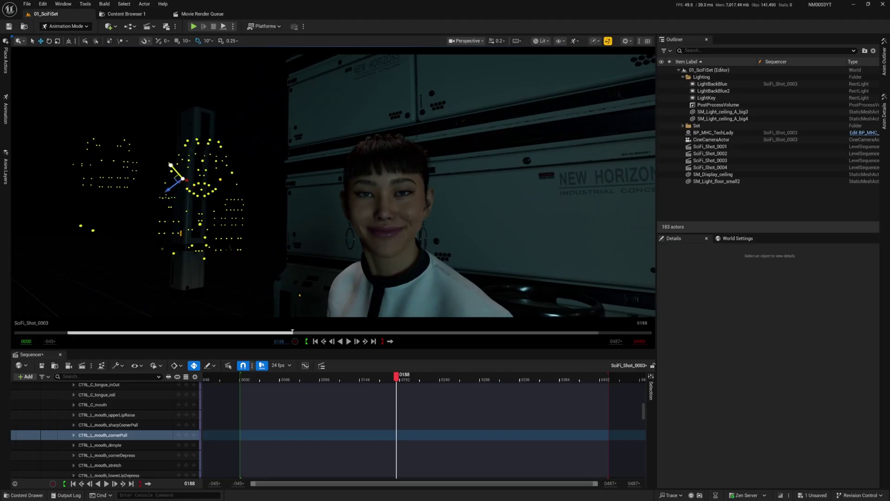
drag(183, 178, 188, 186)
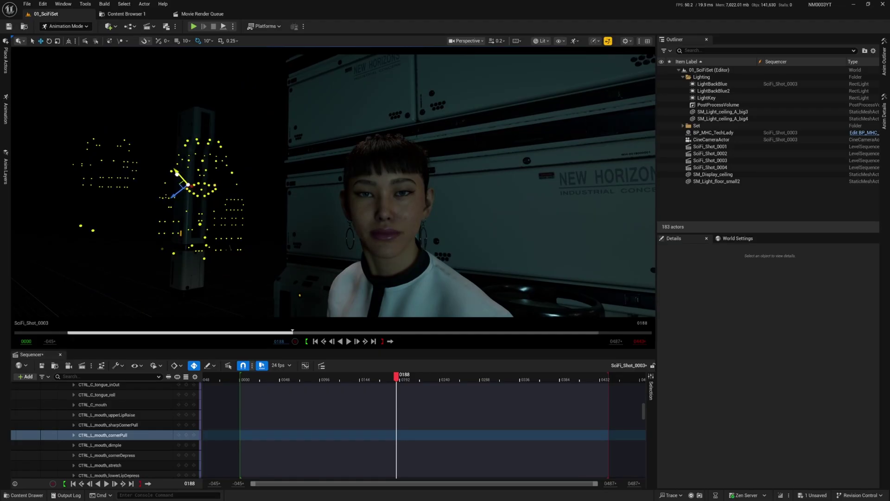
right_drag(413, 203, 400, 187)
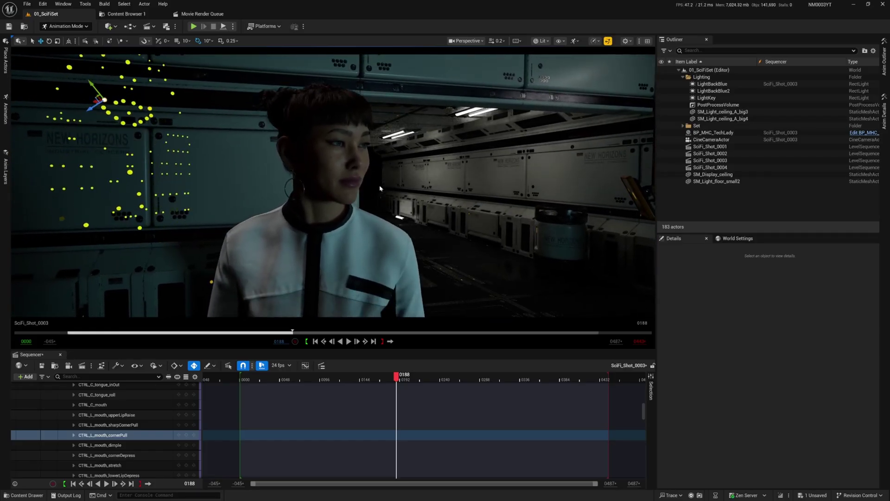
Step: Save the sequence, collapse the BP_MHC_TechLady tracks and lock the viewport to the camera cuts
key(ctrl+s)
drag(398, 377, 362, 377)
scroll(643, 412, up, 15)
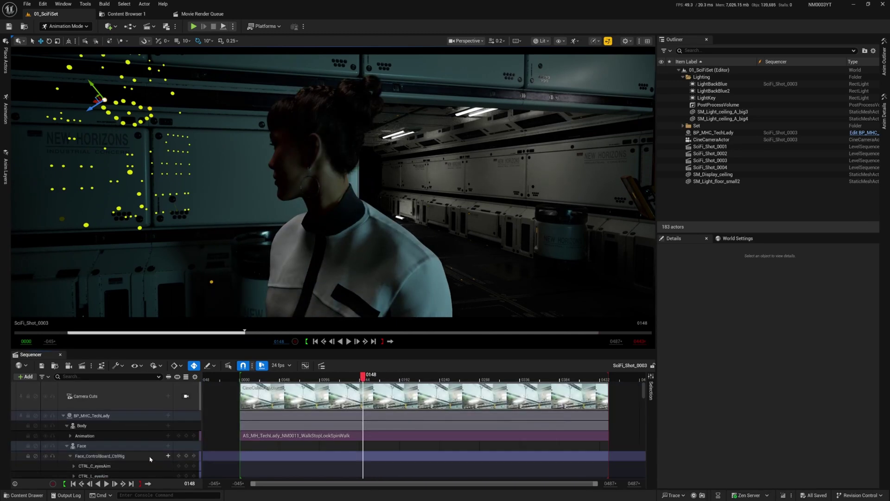
click(64, 417)
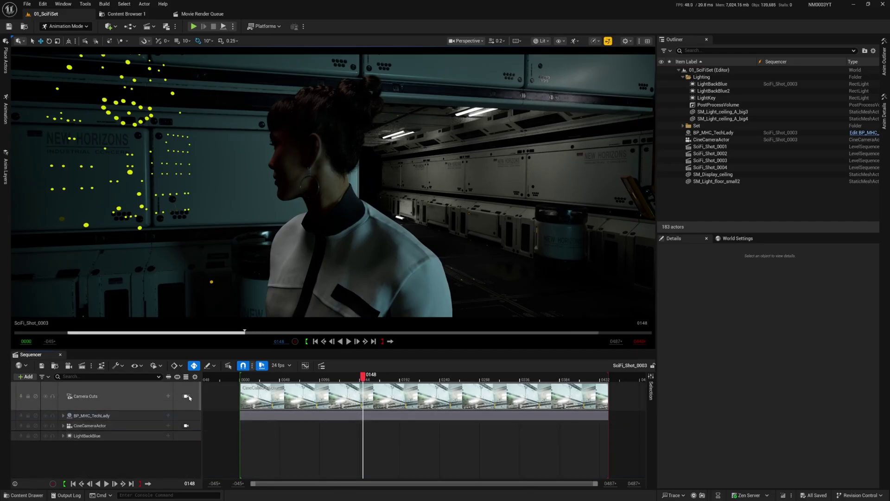
click(186, 397)
Step: Play SciFi_Shot_0003 from its first frame through CineCameraActor to review the whole shot
drag(351, 379, 346, 376)
key(Up)
key(space)
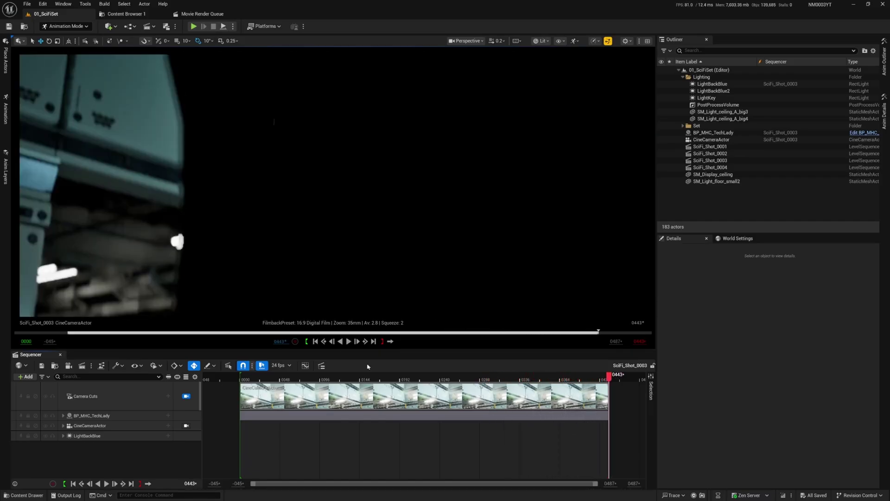
key(space)
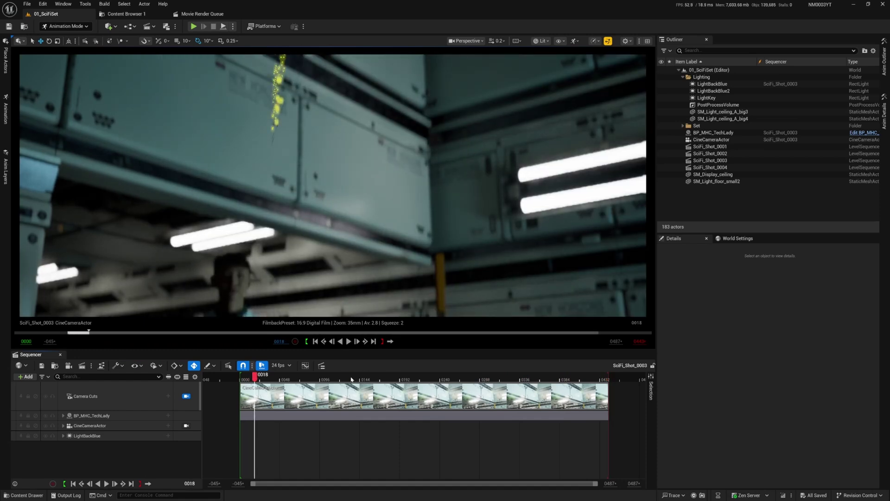
Step: Replay the character's head turn from frame 149 and scrub around it to examine the adjusted face
click(353, 379)
mouse_move(353, 379)
mouse_down()
mouse_move(393, 381)
mouse_move(345, 378)
mouse_move(432, 381)
mouse_move(366, 383)
mouse_up()
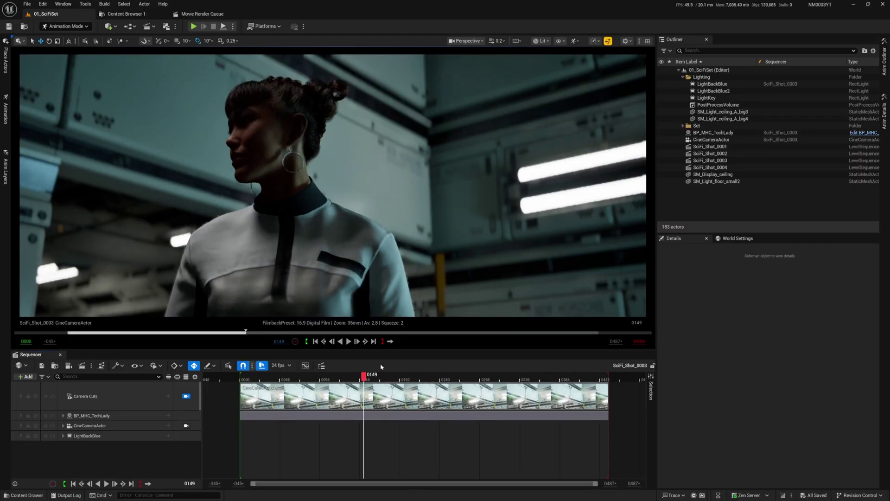
key(space)
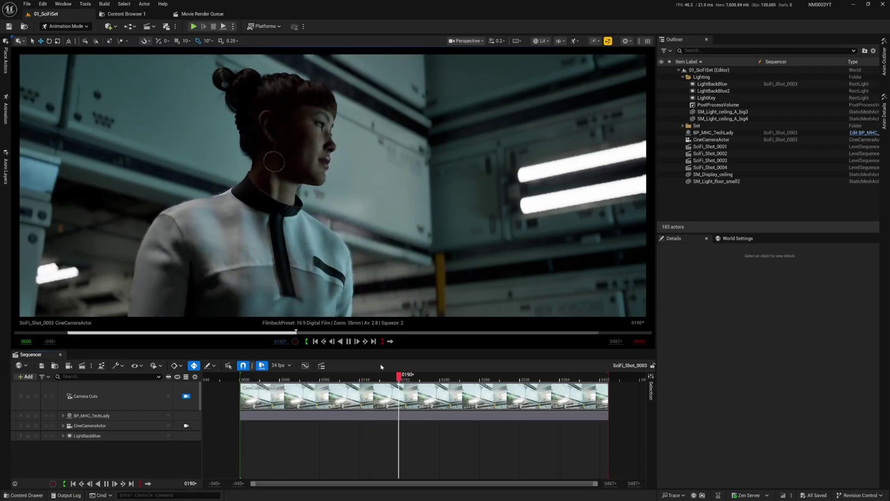
click(392, 379)
mouse_move(392, 379)
mouse_down()
mouse_move(408, 380)
mouse_move(366, 380)
mouse_move(408, 380)
mouse_move(356, 380)
mouse_move(403, 380)
mouse_move(385, 381)
mouse_move(396, 379)
mouse_up()
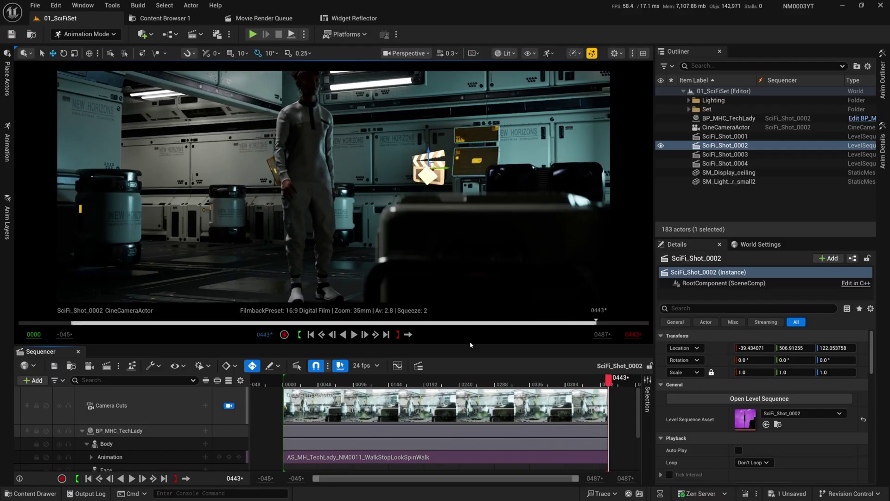
Step: Return SciFi_Shot_0002 to frame 0 and play it through its camera to review the character's walk
drag(534, 379, 284, 380)
key(space)
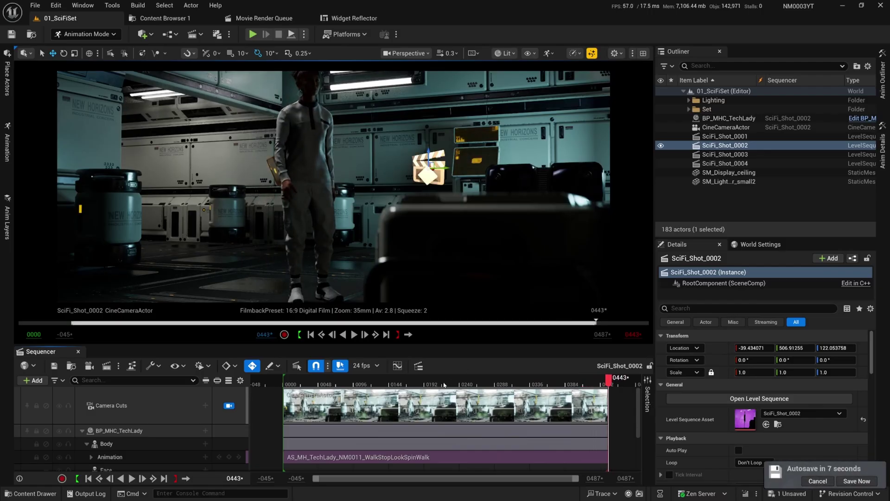
key(Up)
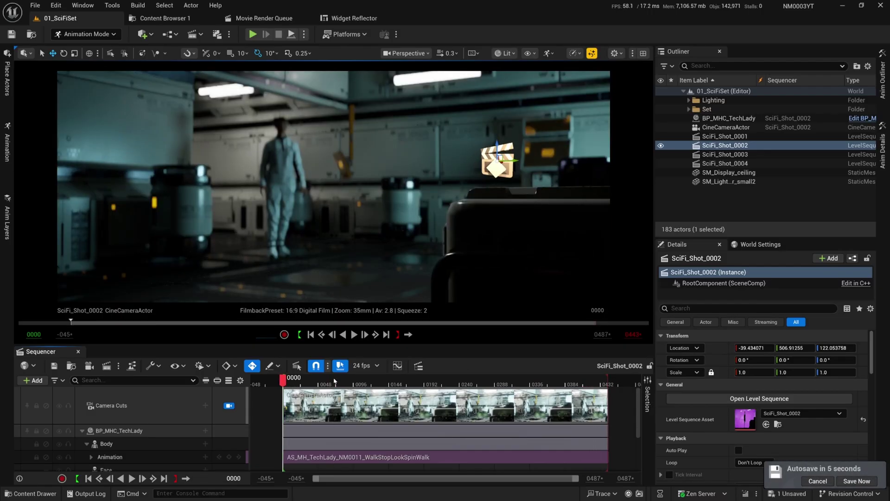
key(space)
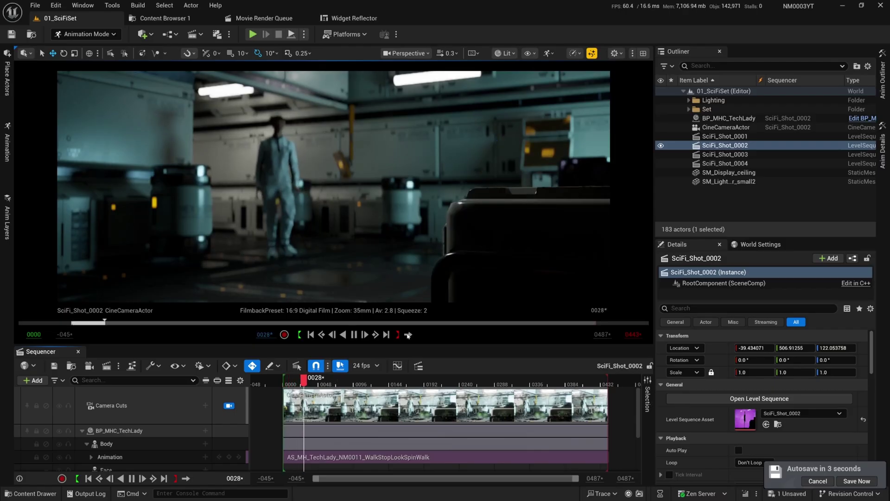